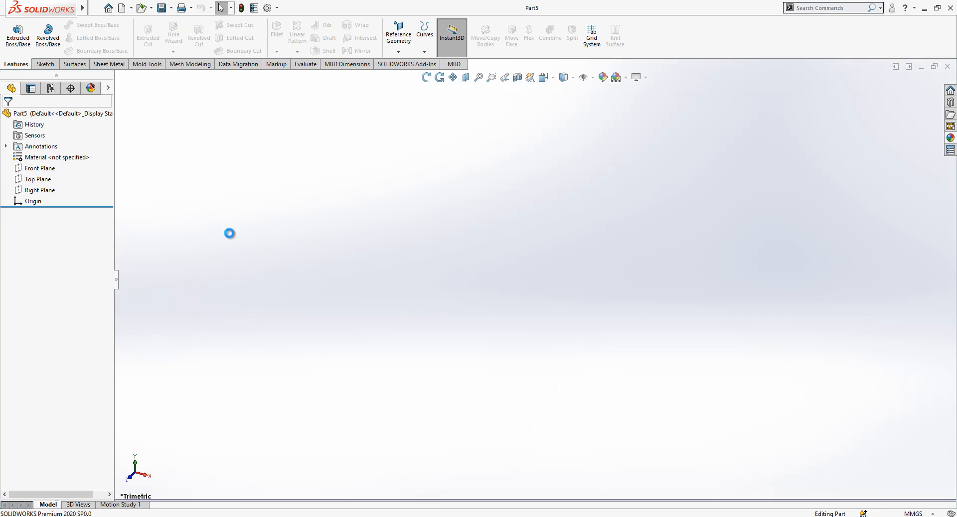
- Sketch two concentric circles centred on the origin of the Front Plane, with radii of about 72 mm and 62 mm
left_click(38, 168)
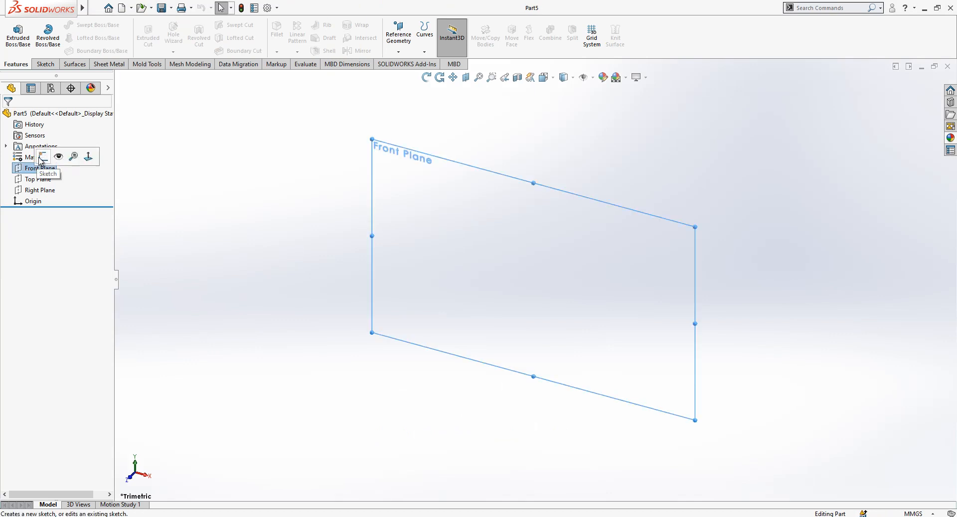
left_click(42, 157)
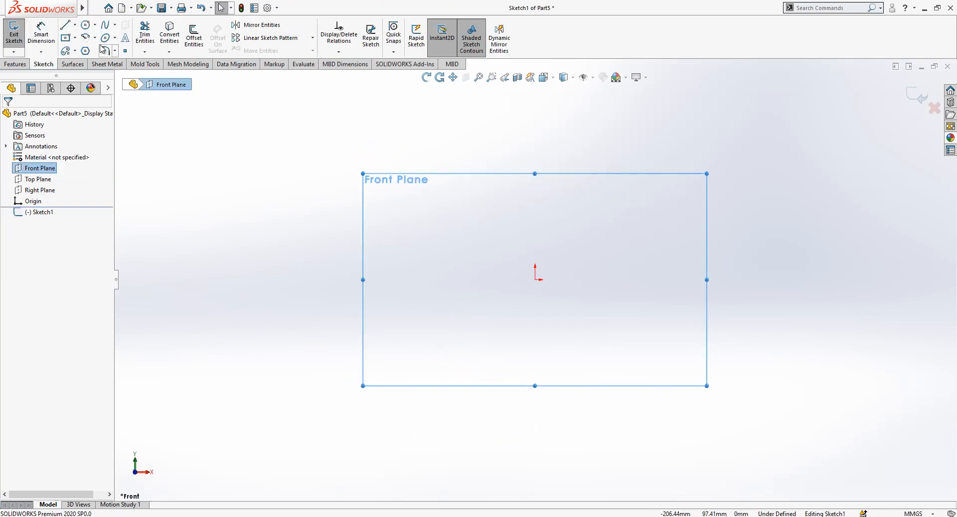
left_click(85, 26)
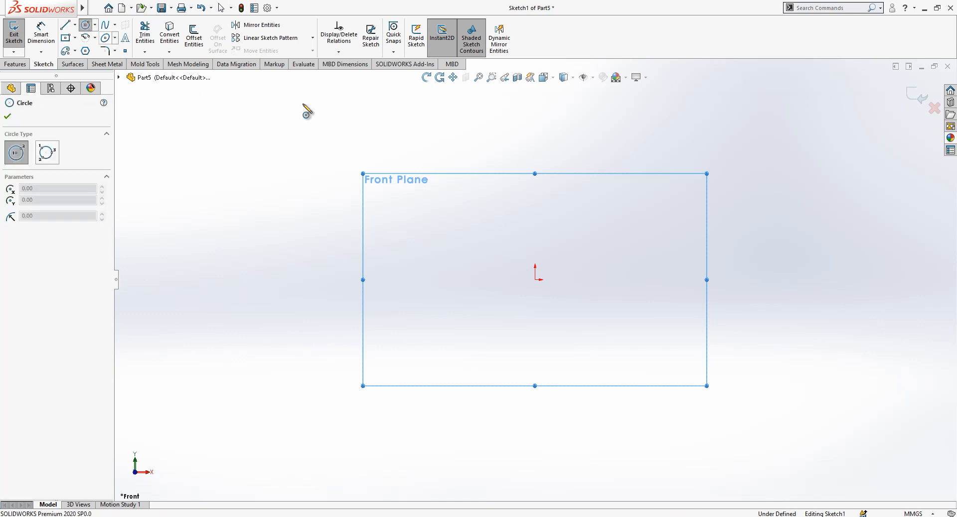
left_click_drag(535, 280, 505, 144)
left_click_drag(535, 279, 534, 160)
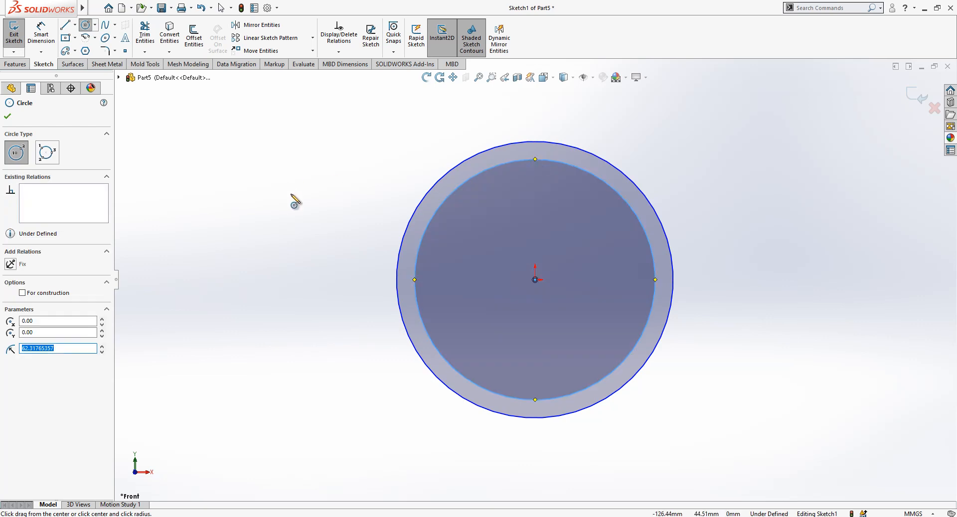
- Draw a horizontal line from the outer circle's left quadrant to the origin and a vertical line up to its top quadrant
left_click(65, 25)
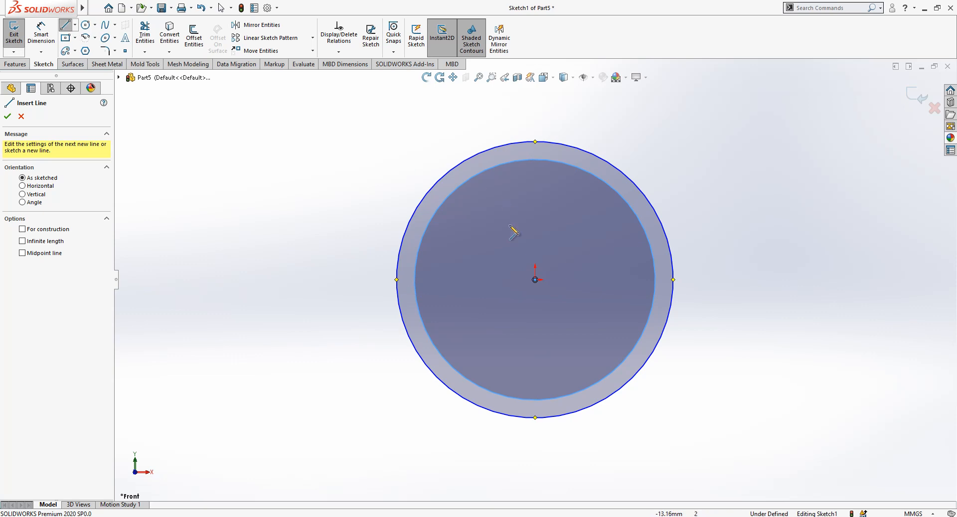
left_click(396, 280)
left_click(535, 280)
left_click(534, 142)
right_click(490, 107)
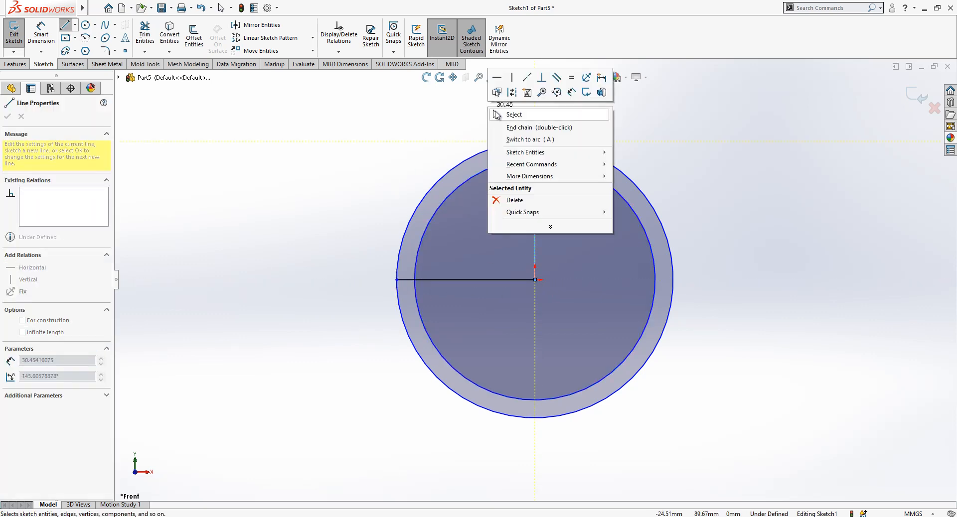
left_click(504, 114)
- Convert both circles and both lines to construction geometry
scroll(537, 128, "up", 1)
scroll(596, 160, "up", 1)
left_click_drag(722, 145, 353, 444)
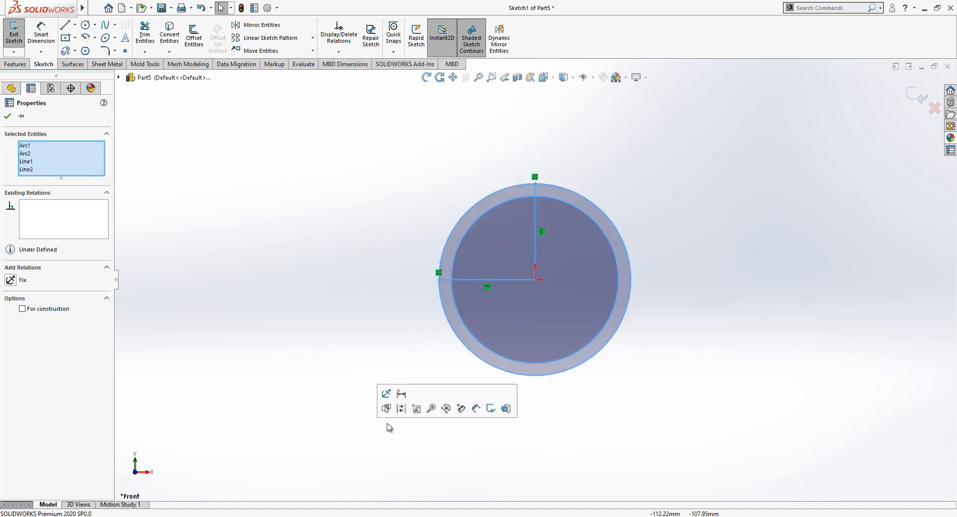
left_click(401, 408)
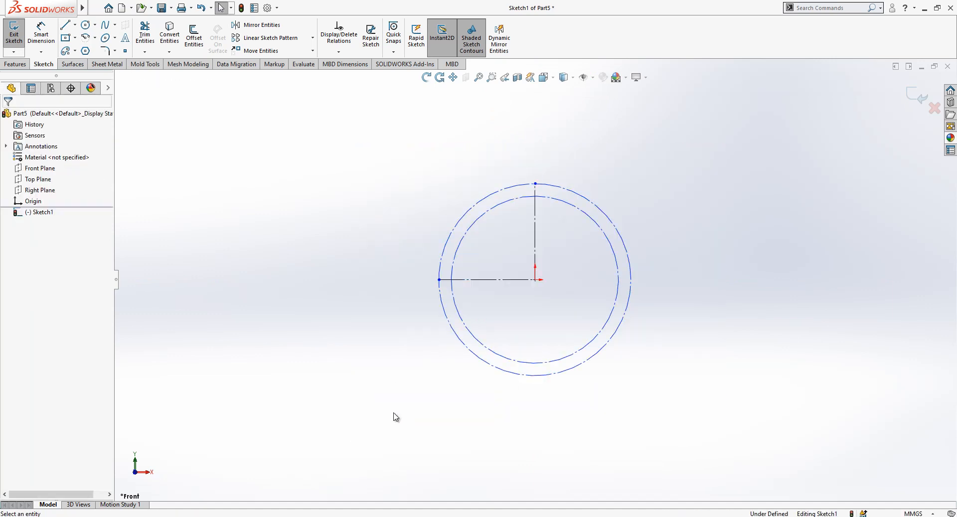
- Dimension the outer construction circle's diameter and set it to 100 mm
left_click(40, 35)
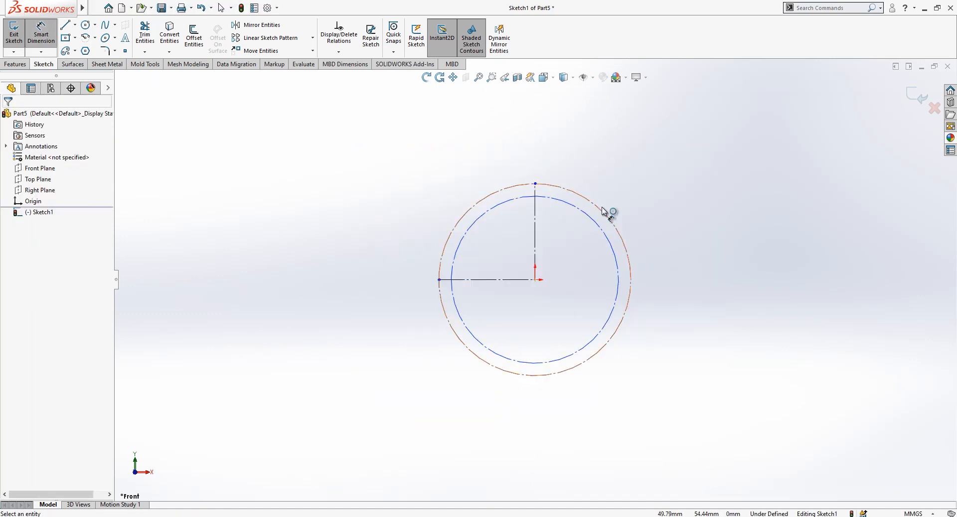
left_click(603, 211)
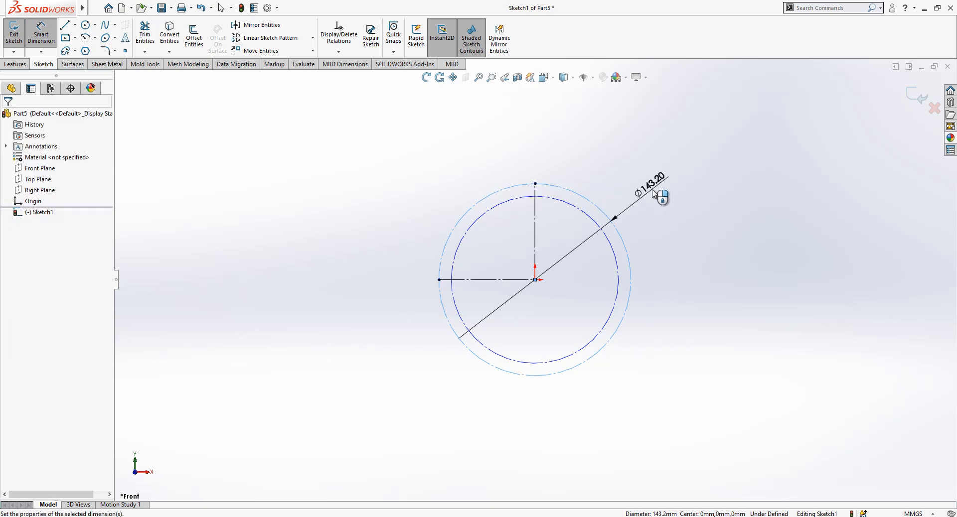
left_click(653, 192)
type("100")
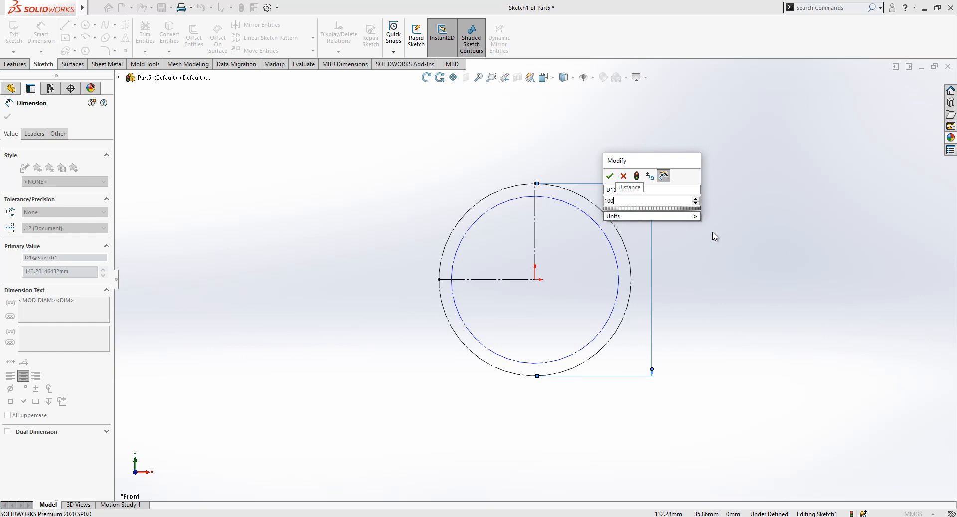
key("Return")
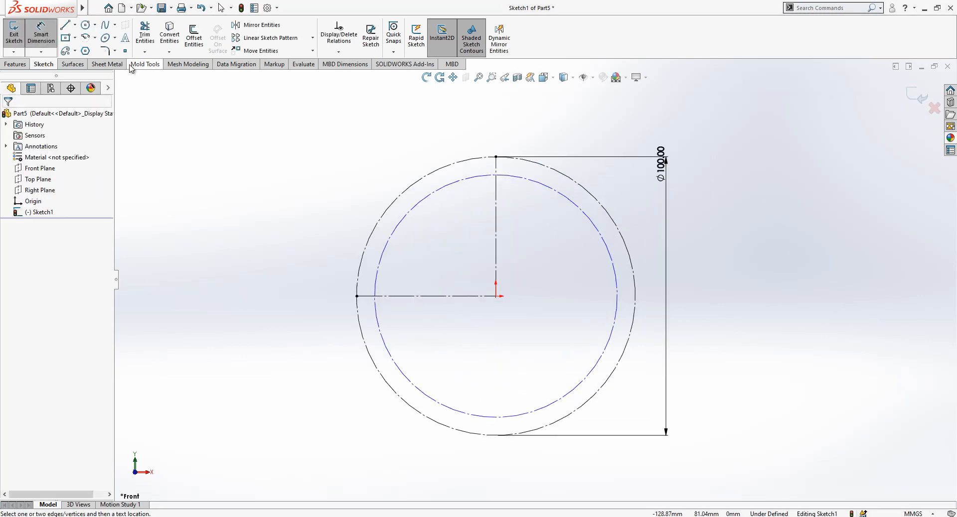
- Sketch two centre-point arcs centred on the inner circle's upper-left portion: one bulging inward with about 5 mm radius, its left neighbour bulging outward
left_click(85, 37)
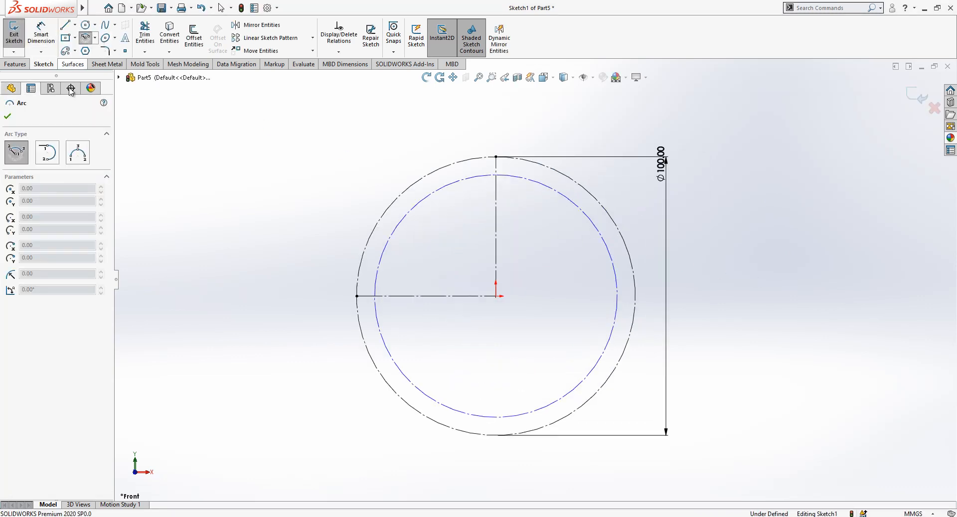
scroll(471, 193, "down", 2)
scroll(468, 191, "down", 2)
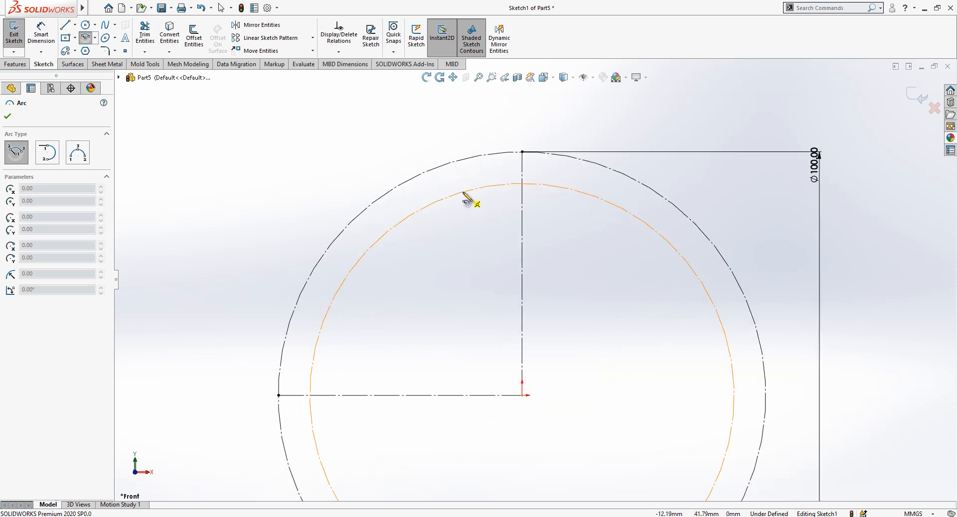
left_click(458, 192)
left_click(449, 216)
left_click(481, 203)
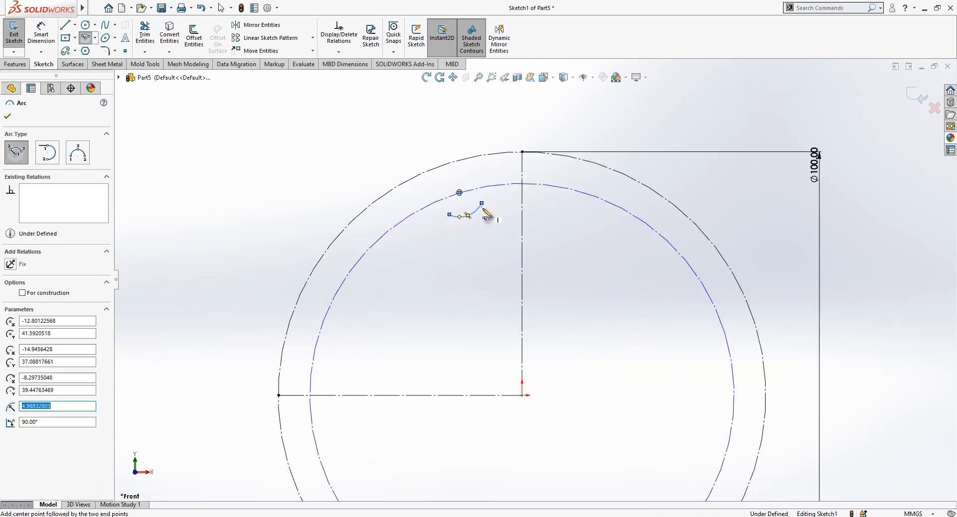
left_click(411, 216)
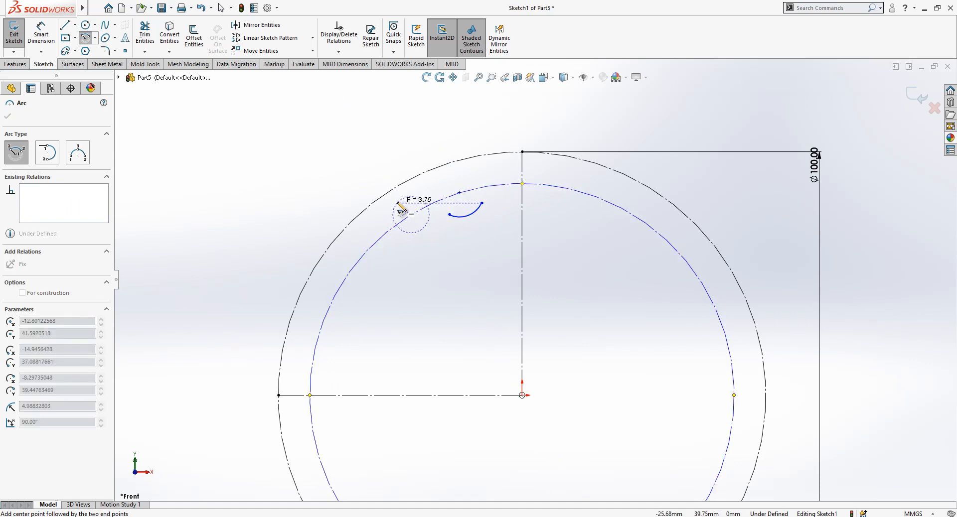
left_click(426, 201)
key("Escape")
- Add an Equal relation between the two small arcs
scroll(419, 171, "down", 2)
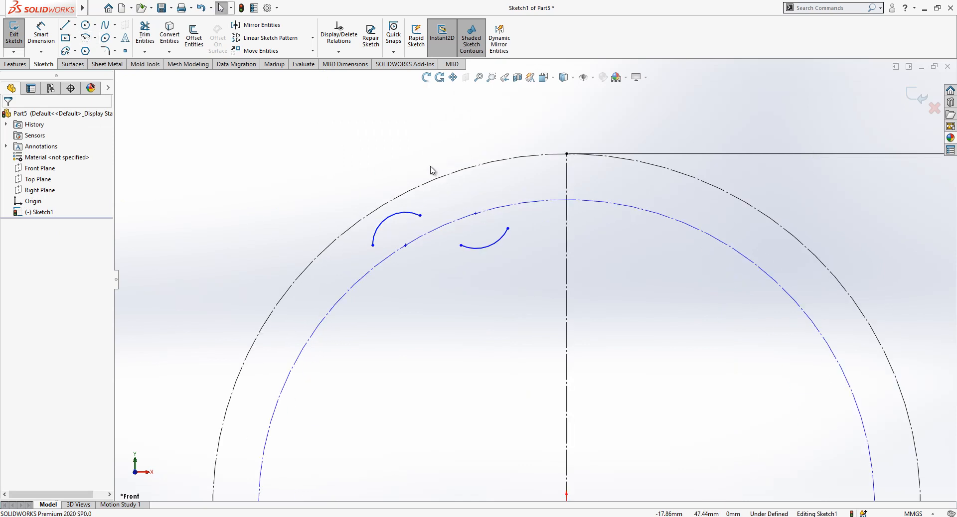
left_click(485, 249)
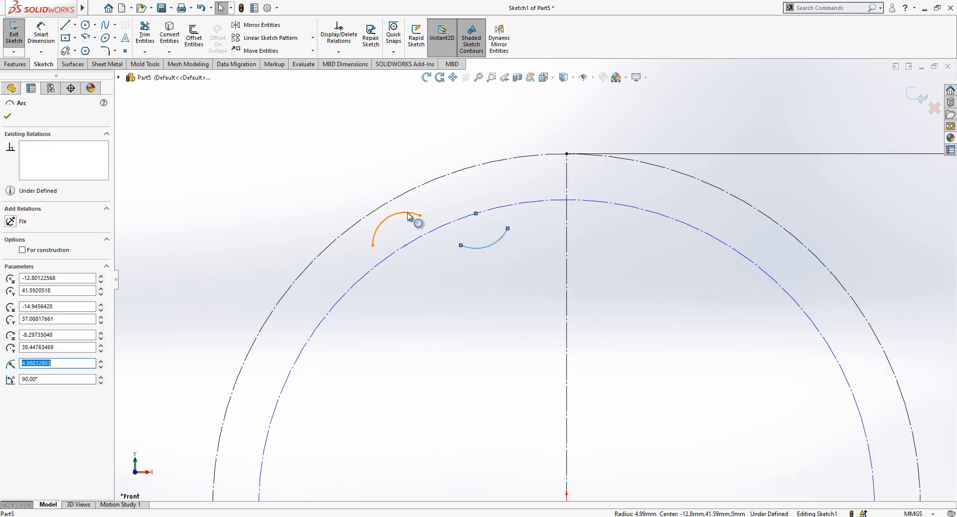
left_click(415, 214, "ctrl")
left_click(346, 194)
left_click(406, 213)
left_click(486, 249, "ctrl")
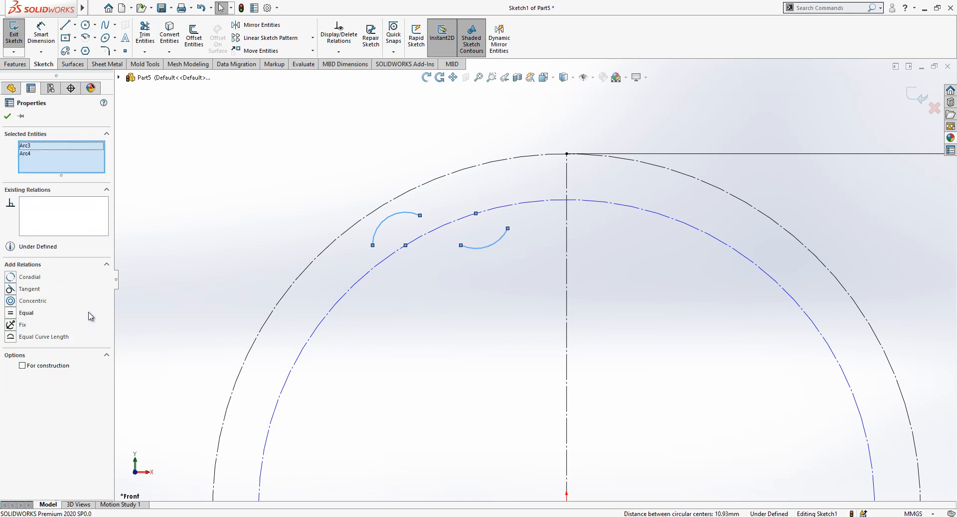
left_click(22, 314)
left_click(310, 171)
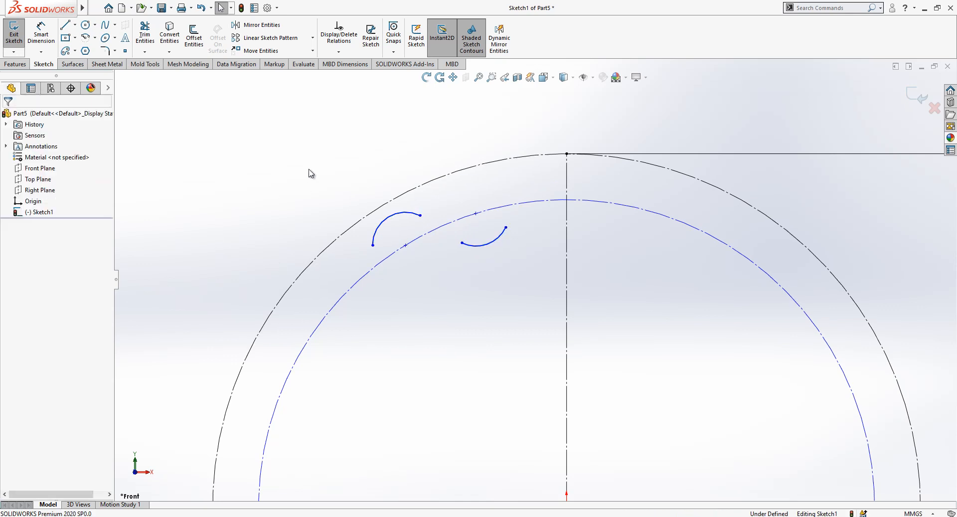
- Merge the facing endpoints of the two small arcs and make the arcs tangent to each other
left_click(421, 216)
left_click(462, 243, "ctrl")
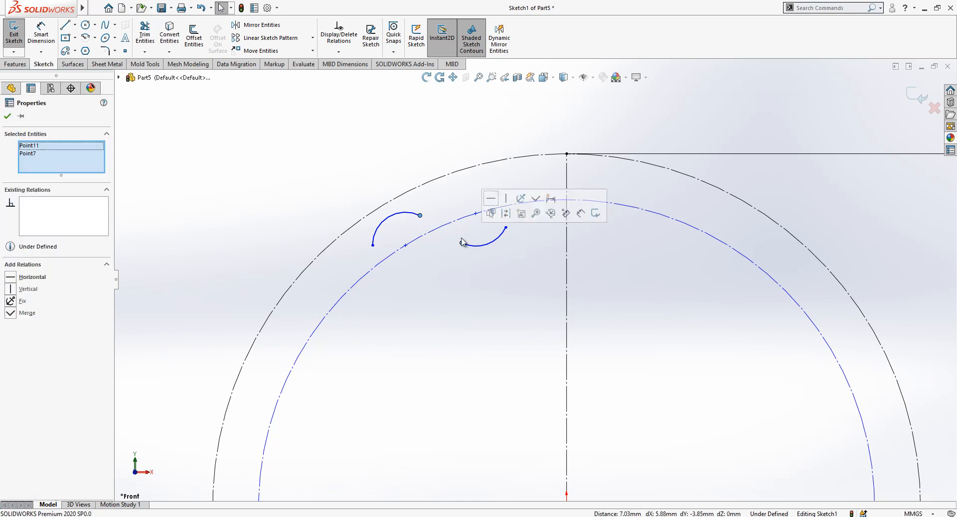
left_click(42, 313)
left_click(378, 167)
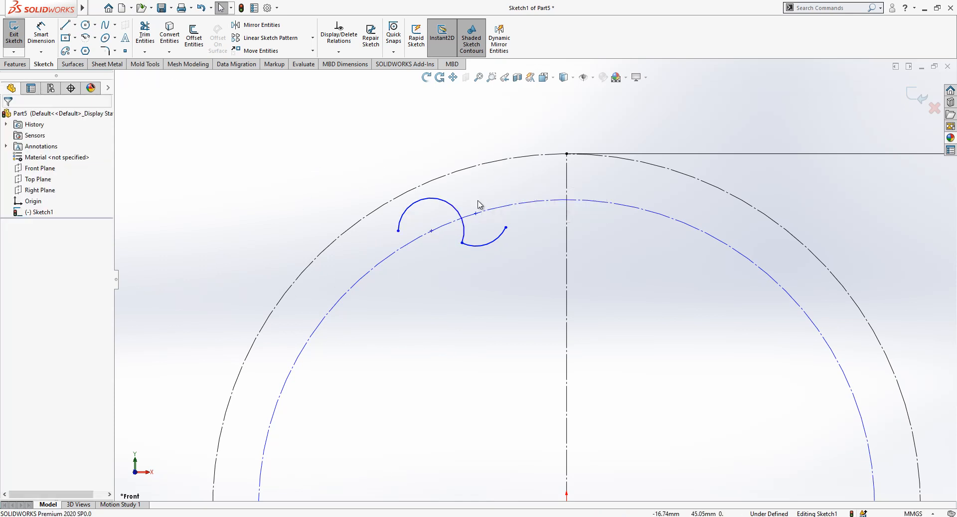
left_click(474, 246)
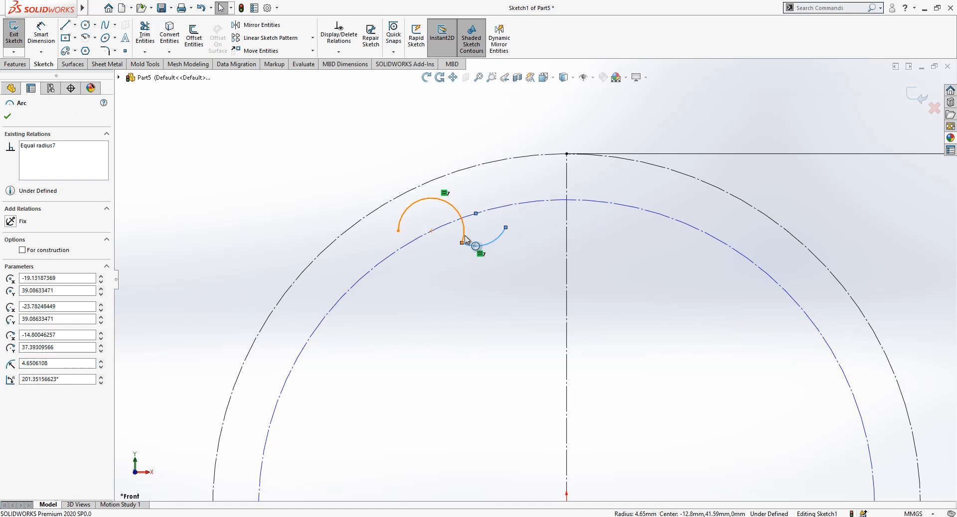
left_click(464, 232, "ctrl")
left_click(37, 289)
left_click(314, 164)
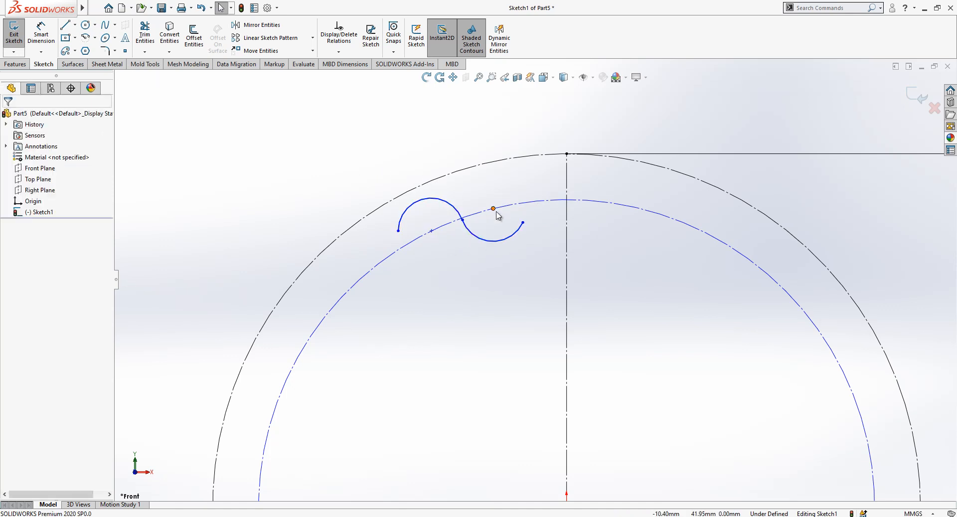
- Extend the free ends of both arcs past the inner construction circle
scroll(483, 209, "down", 2)
left_click_drag(349, 244, 345, 293)
left_click_drag(509, 230, 495, 199)
left_click(439, 182)
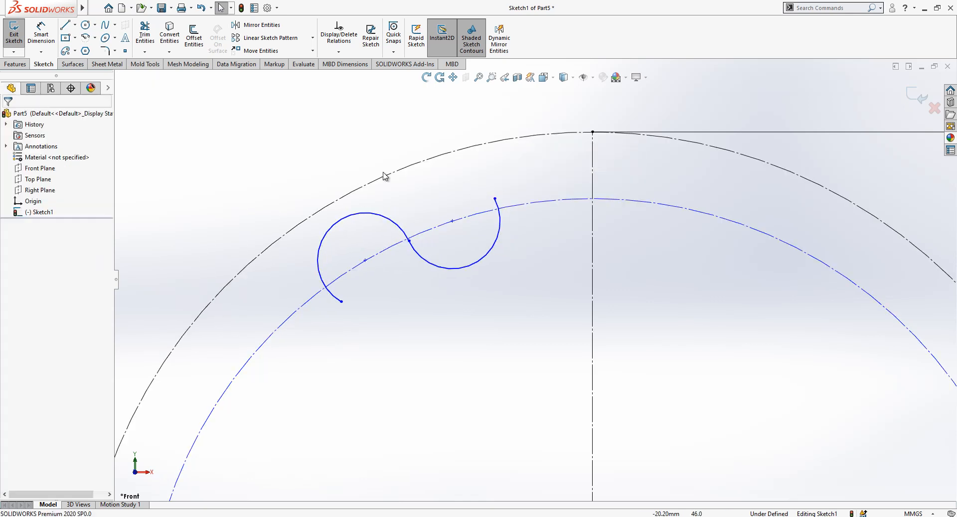
- Make the left, outward-bulging arc tangent to the outer construction circle
left_click(342, 218)
left_click(335, 205, "ctrl")
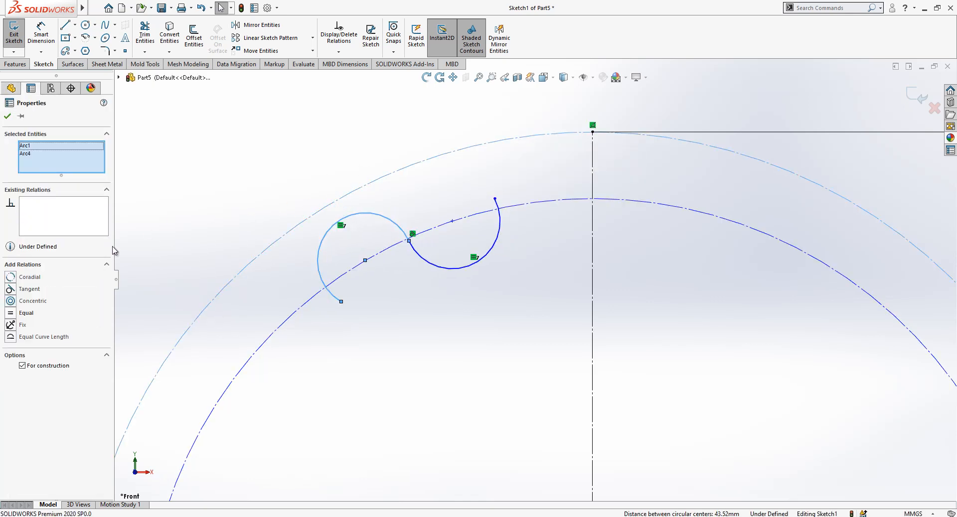
left_click(36, 289)
left_click(233, 191)
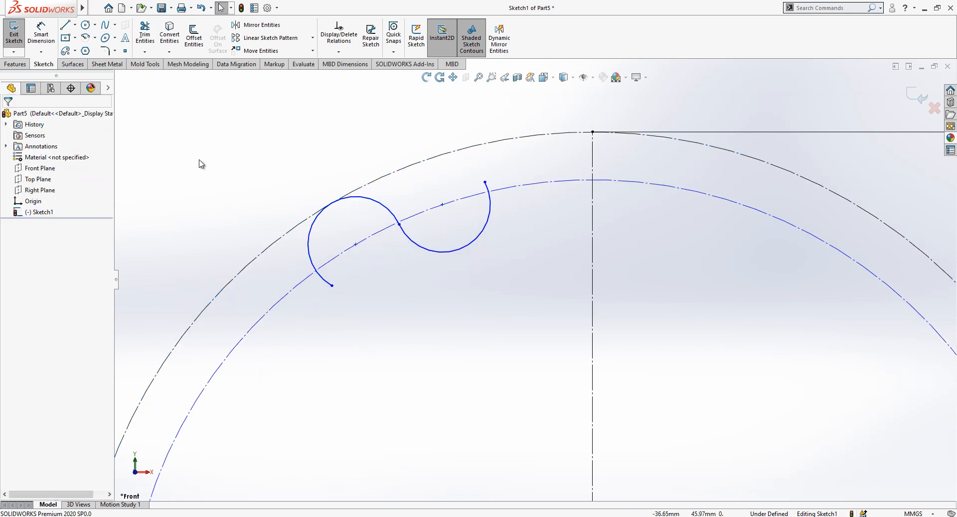
- Draw a three-point arc from the right arc's free end to the top of the vertical construction line, bulging outward
left_click(85, 42)
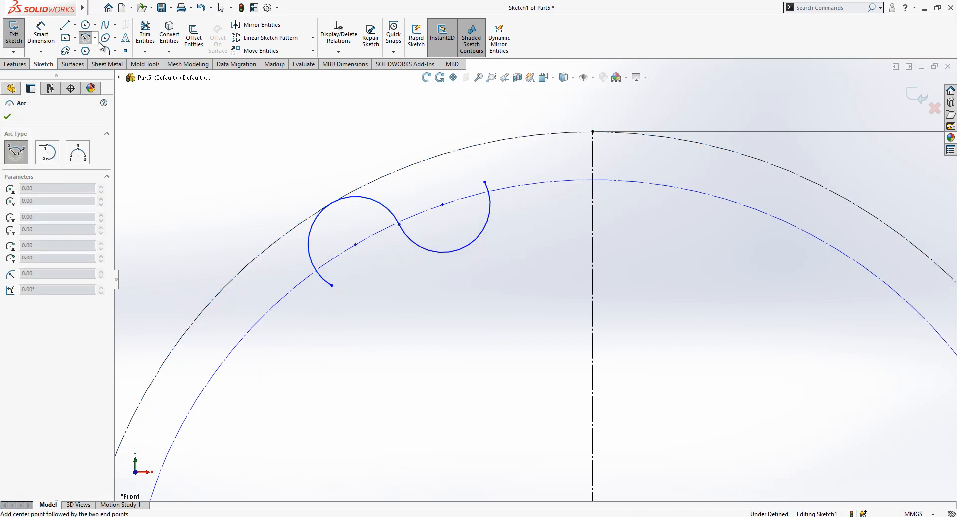
left_click(83, 157)
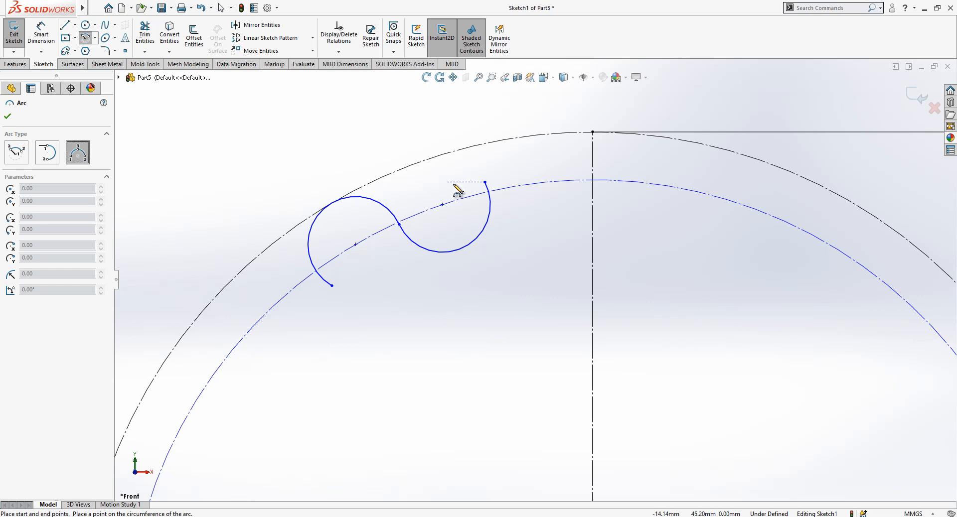
left_click(485, 183)
left_click(591, 132)
left_click(563, 149)
right_click(498, 111)
left_click(509, 120)
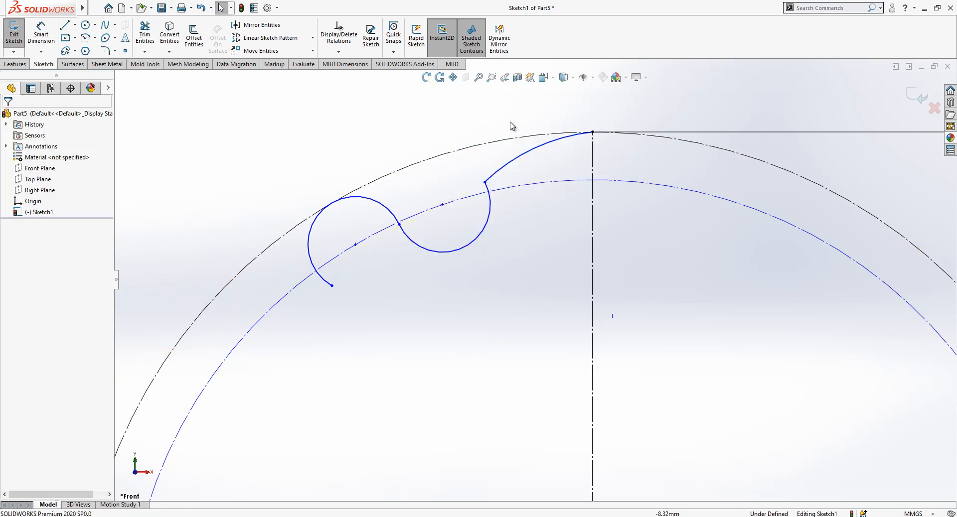
- Make the three-point arc equal in radius and tangent to the adjoining inward-bulging arc
left_click(515, 163)
left_click(490, 204, "ctrl")
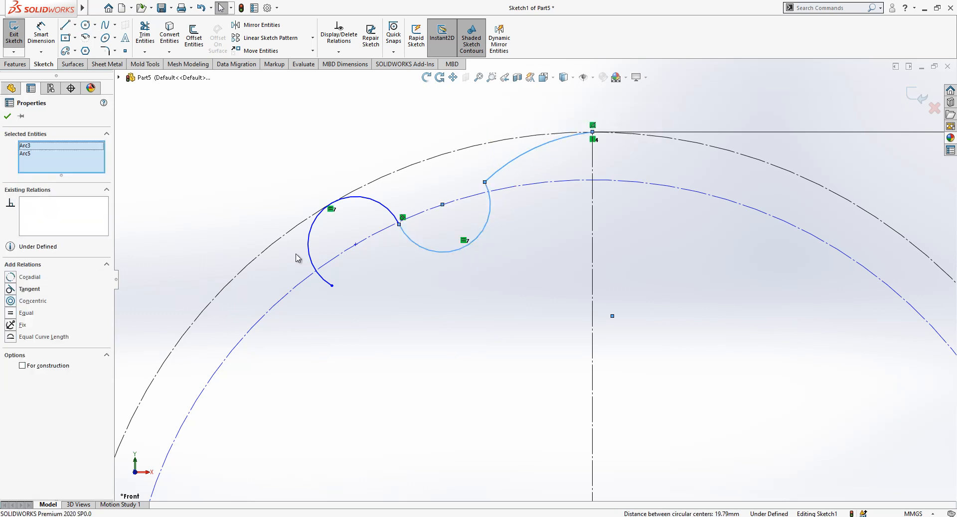
left_click(21, 314)
left_click(385, 188)
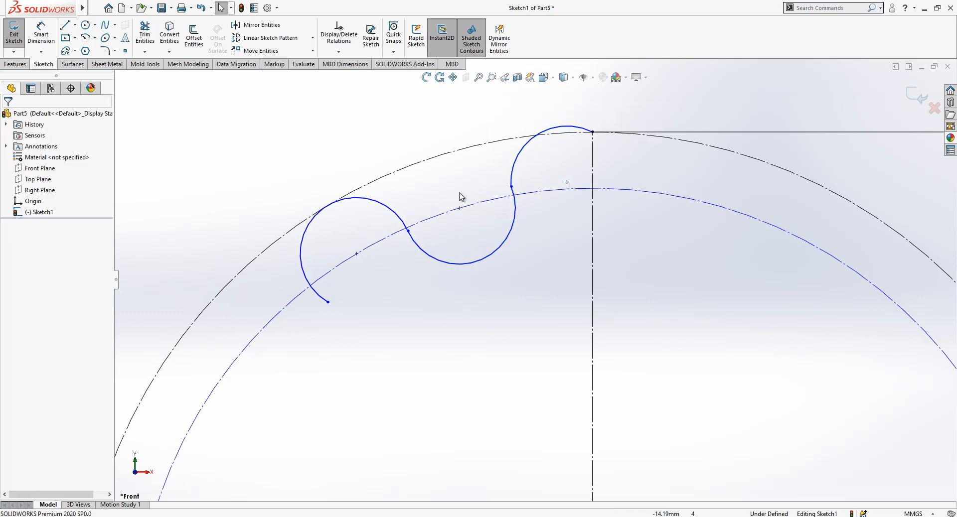
left_click(514, 179)
left_click(514, 214, "ctrl")
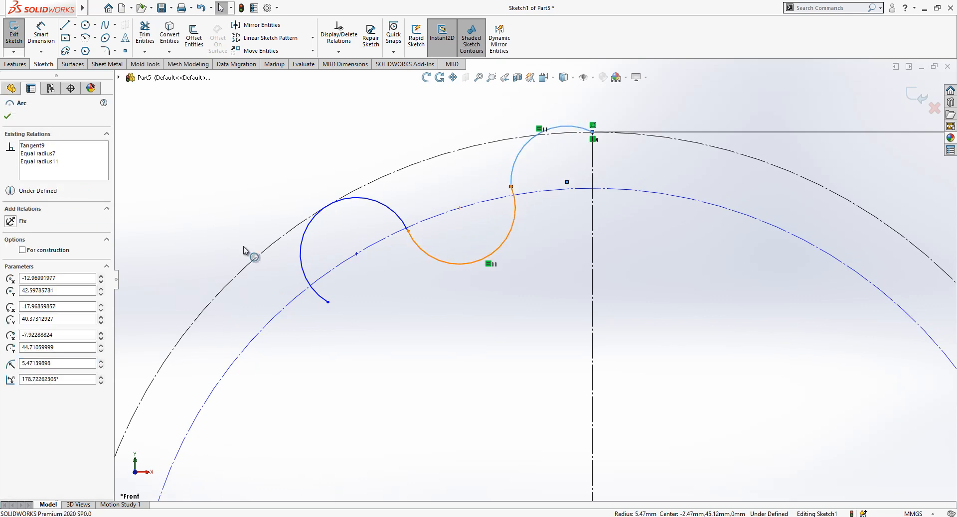
left_click(29, 290)
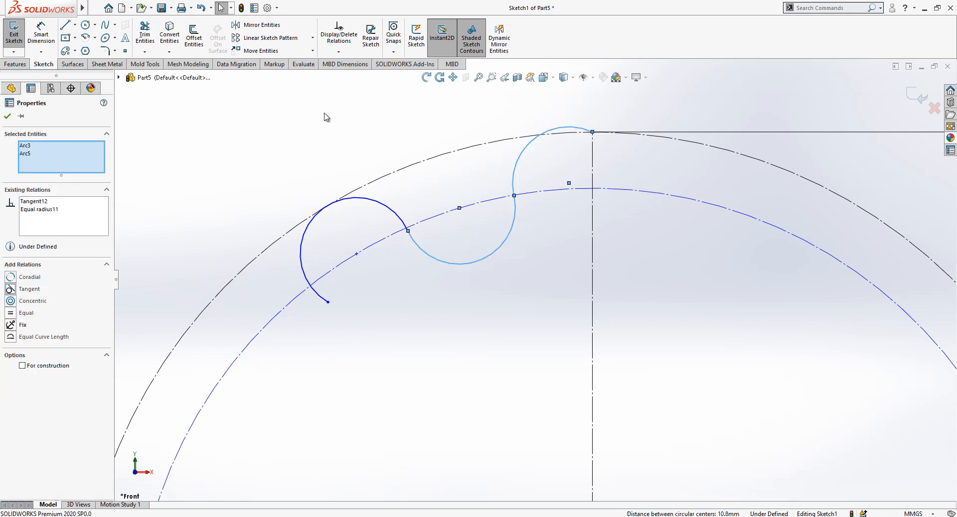
left_click(551, 116)
- Make the three-point arc at the top of the vertical construction line tangent to the outer construction circle
left_click(568, 135)
left_click(514, 138, "ctrl")
left_click(489, 158)
left_click(491, 143)
left_click(521, 153, "ctrl")
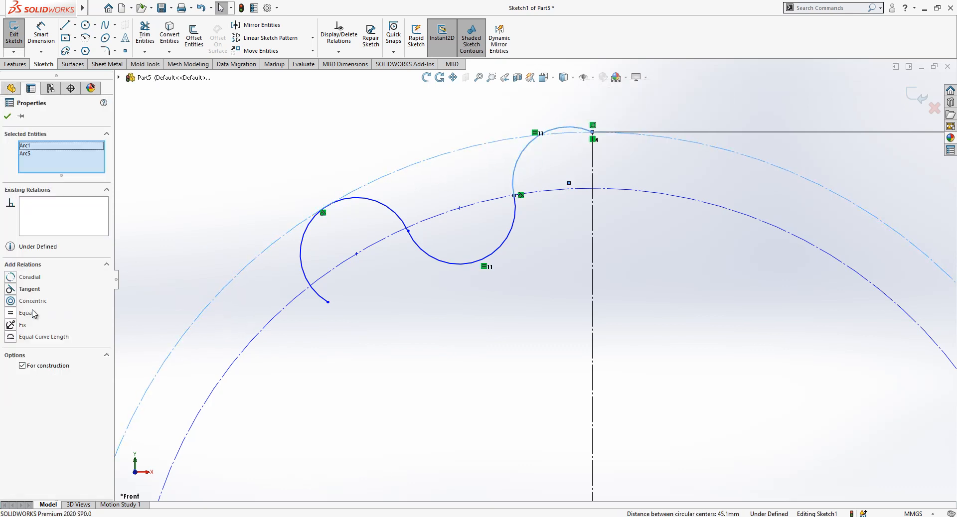
left_click(31, 293)
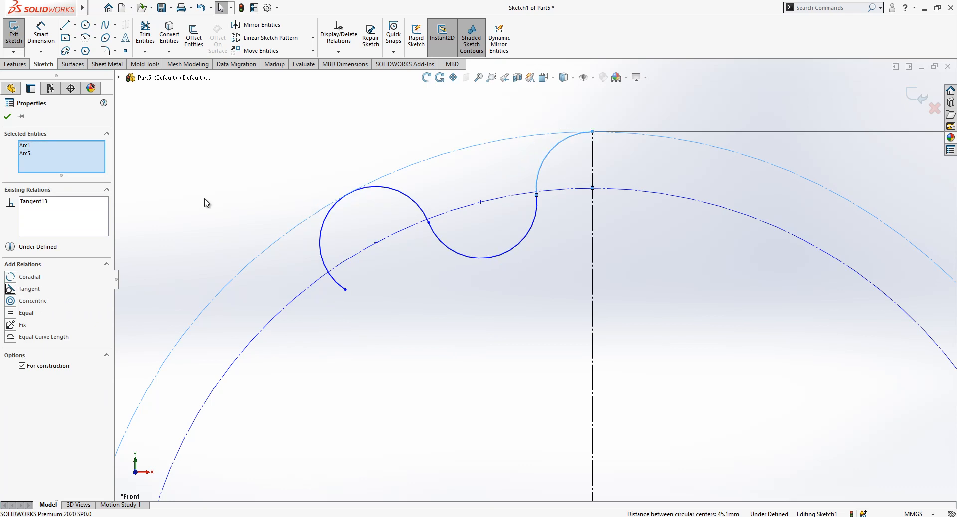
- Move the leftmost arc's free end onto the inner construction circle
left_click(347, 134)
scroll(521, 231, "up", 2)
left_click_drag(379, 307, 401, 302)
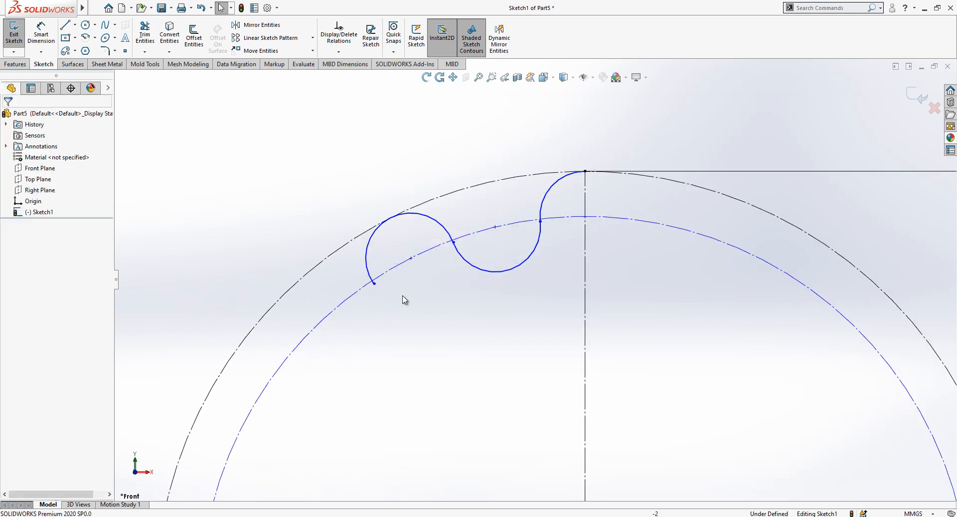
- Circular-pattern the two full arcs about the origin as 4 equally spaced instances over 90°, with the direction reversed to run counter-clockwise
left_click(467, 265)
left_click(442, 228, "ctrl")
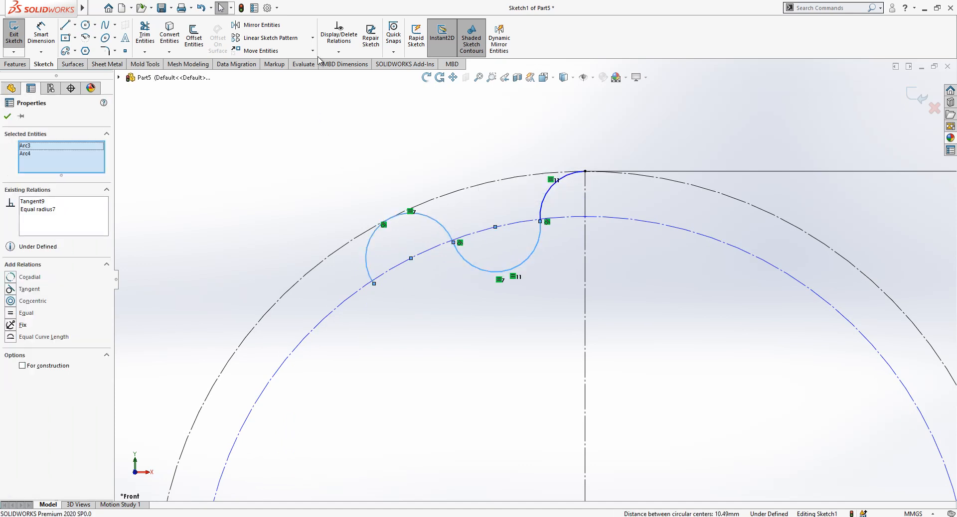
left_click(313, 37)
left_click(312, 61)
left_click_drag(65, 191, 2, 199)
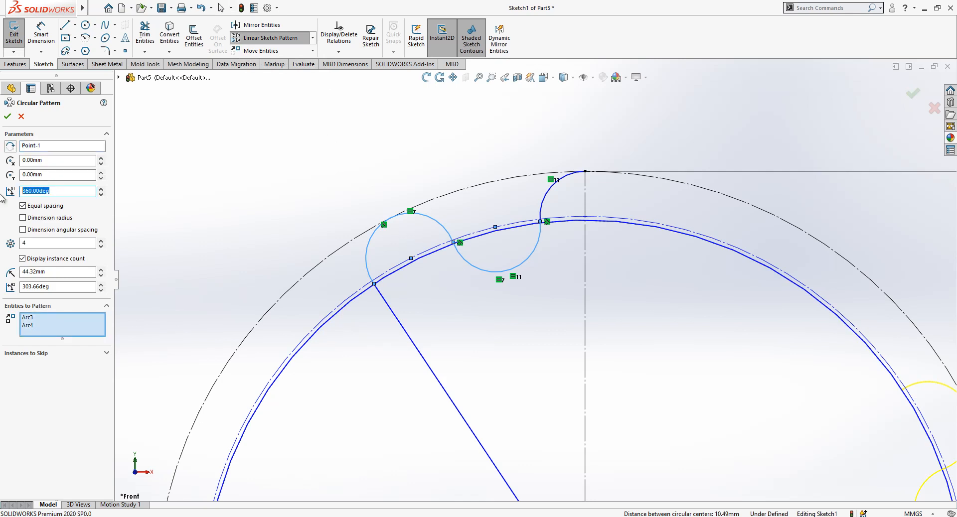
type("90")
key("Return")
left_click(10, 147)
scroll(359, 216, "up", 5)
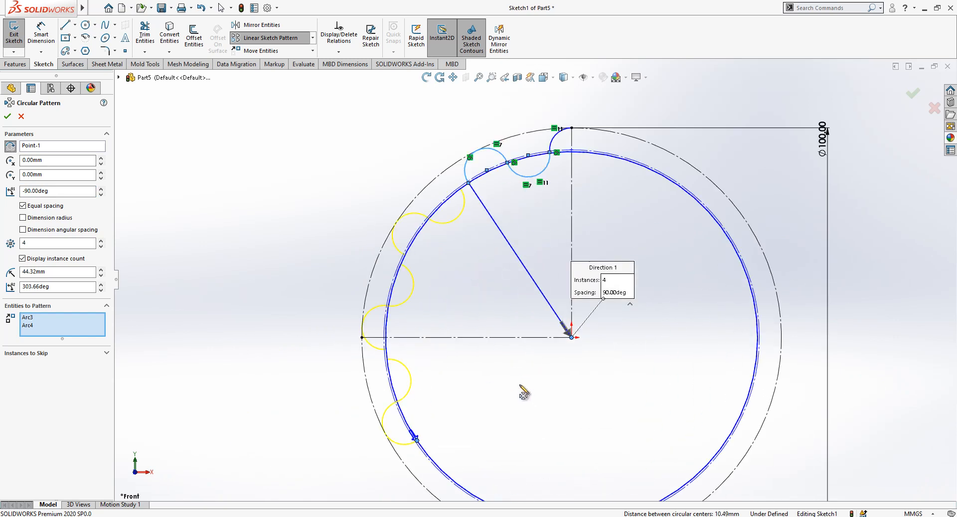
left_click(7, 118)
- Join the first patterned copy's start point to the free end of the original outward-bulging arc
scroll(521, 209, "down", 2)
scroll(476, 205, "down", 2)
left_click(440, 215)
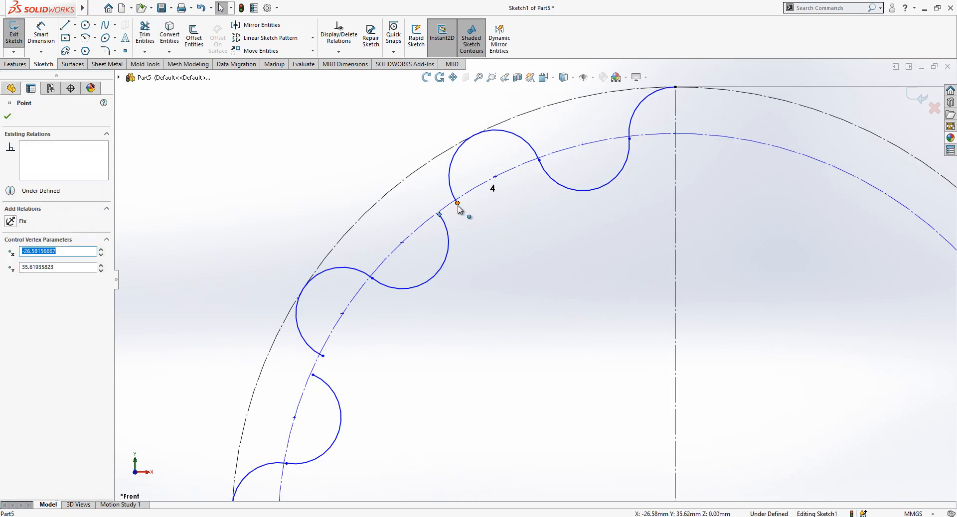
left_click(457, 203, "ctrl")
left_click(39, 313)
left_click(528, 267)
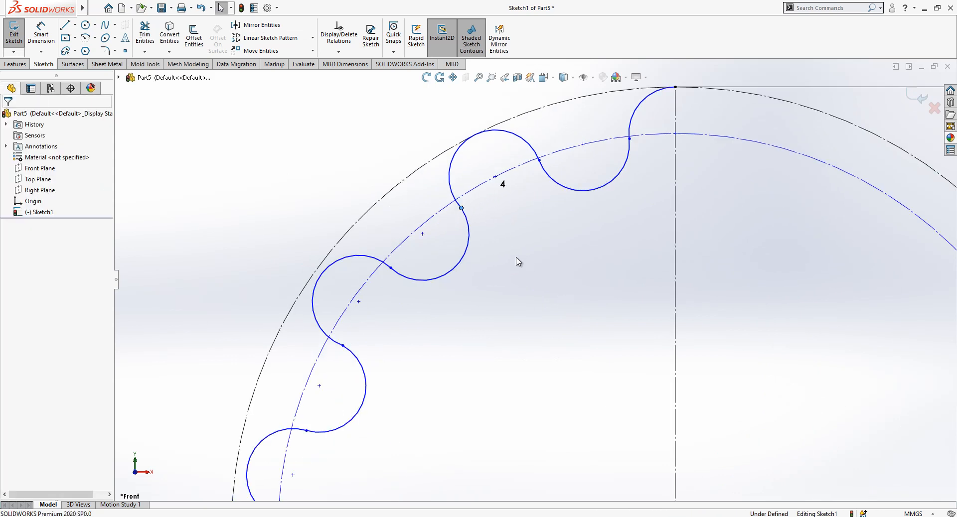
- Make the first patterned inward-bulging arc tangent to the original outward-bulging arc it adjoins
left_click(468, 226)
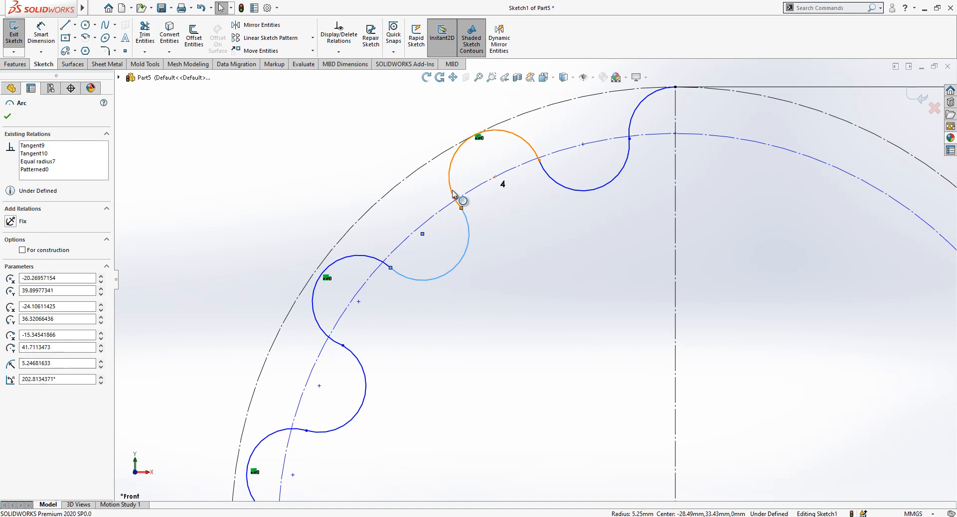
left_click(453, 194, "ctrl")
left_click(29, 289)
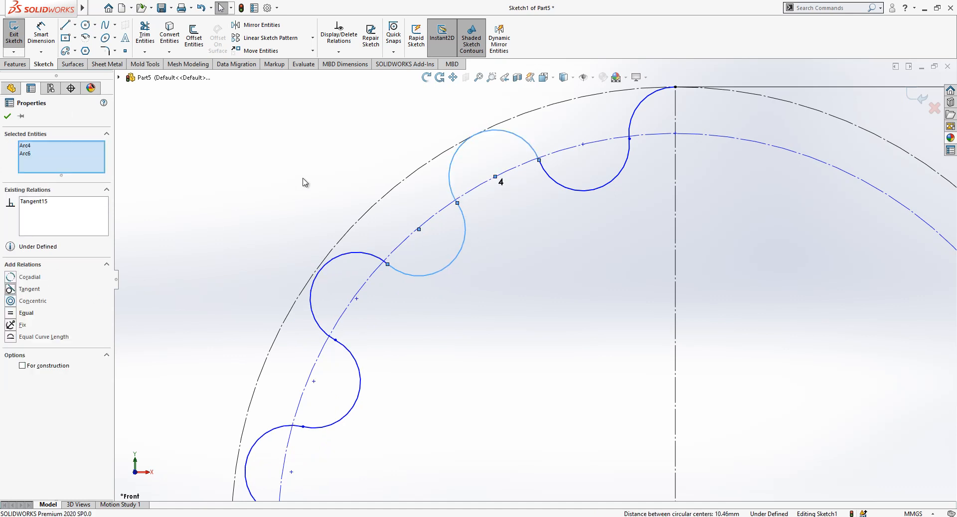
left_click(391, 201)
- Make the first patterned outward-bulging arc tangent to the outer construction circle
scroll(384, 259, "up", 2)
scroll(437, 299, "up", 2)
scroll(463, 370, "down", 2)
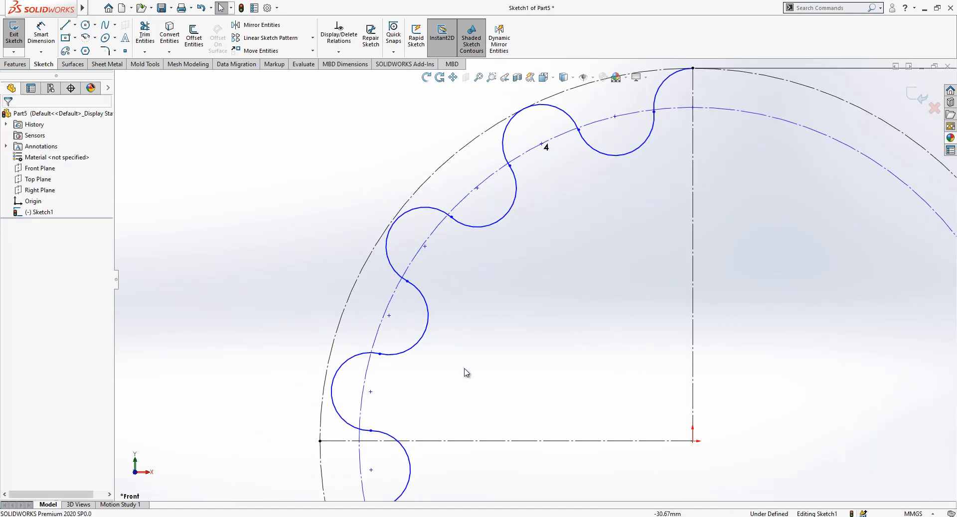
left_click(396, 226)
scroll(548, 249, "up", 2)
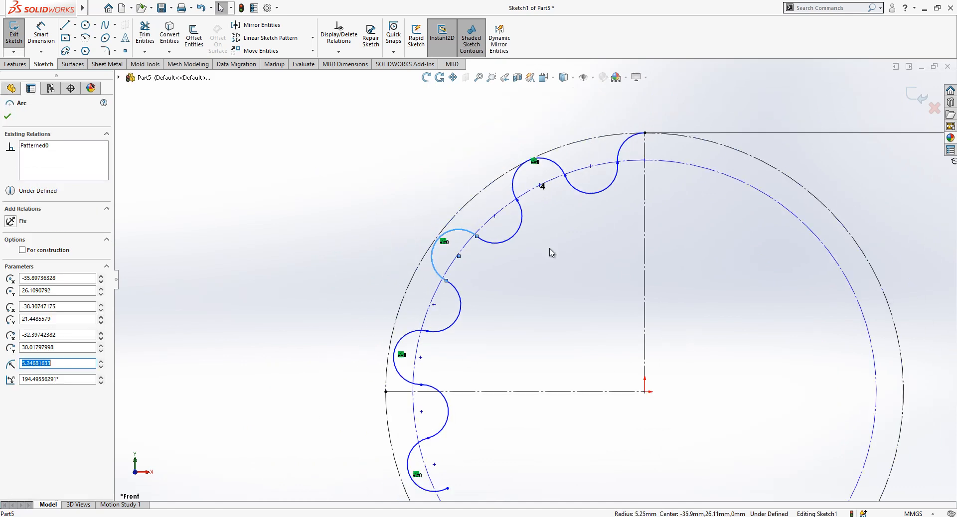
scroll(485, 317, "down", 1)
left_click(513, 318)
left_click(444, 213)
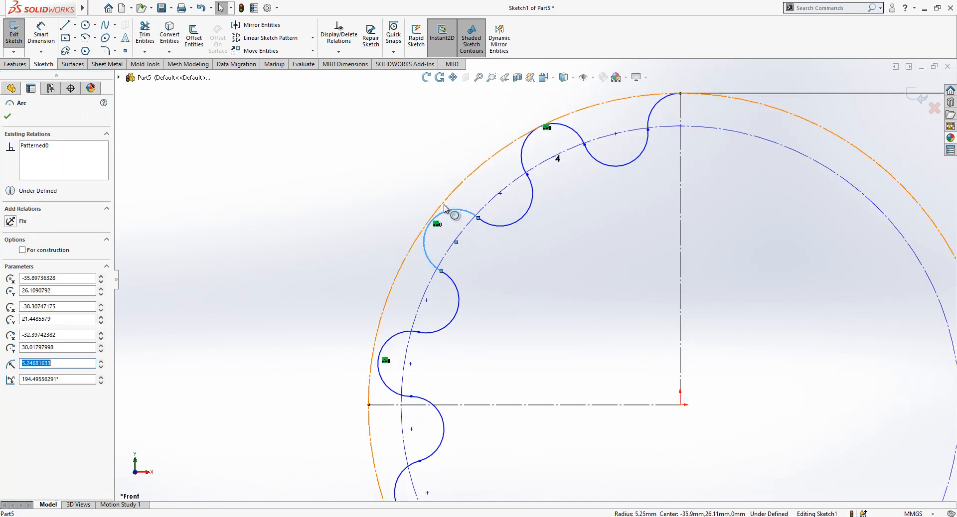
left_click(443, 207, "ctrl")
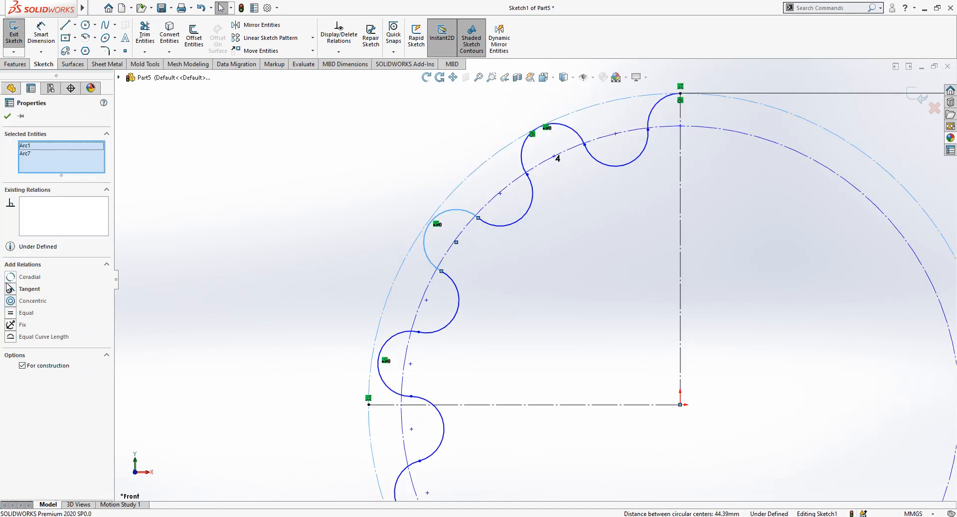
left_click(14, 292)
left_click(311, 214)
- Place the centre of the last patterned arc on the horizontal construction line
scroll(411, 237, "up", 2)
scroll(448, 422, "down", 1)
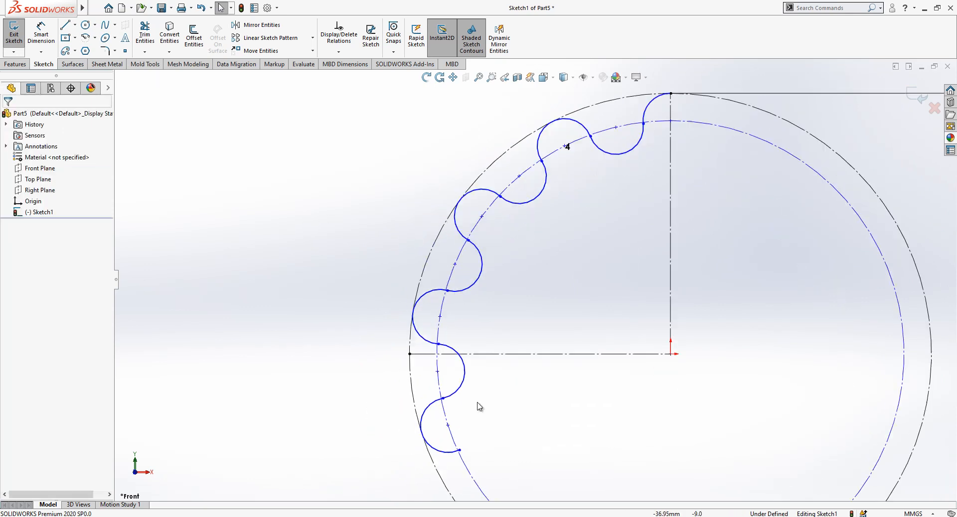
left_click_drag(447, 425, 438, 353)
left_click(467, 382)
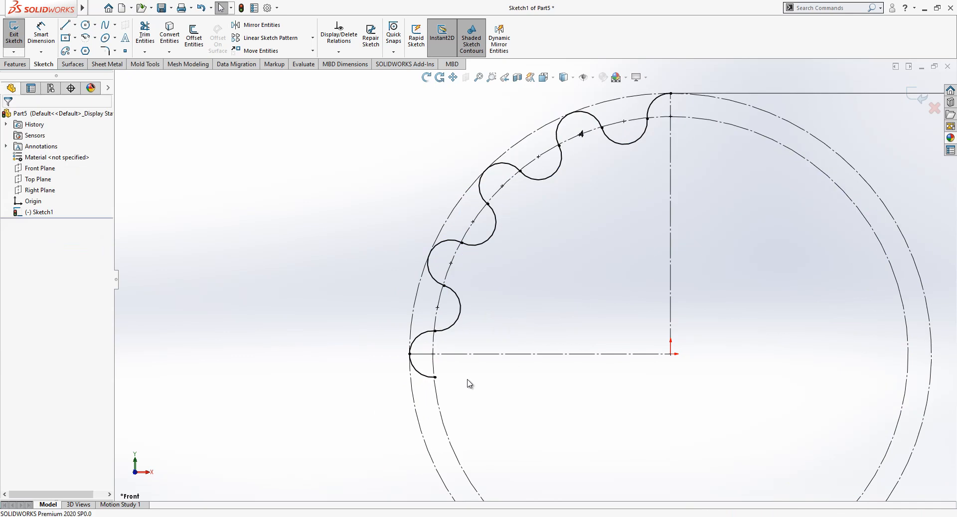
scroll(455, 362, "down", 2)
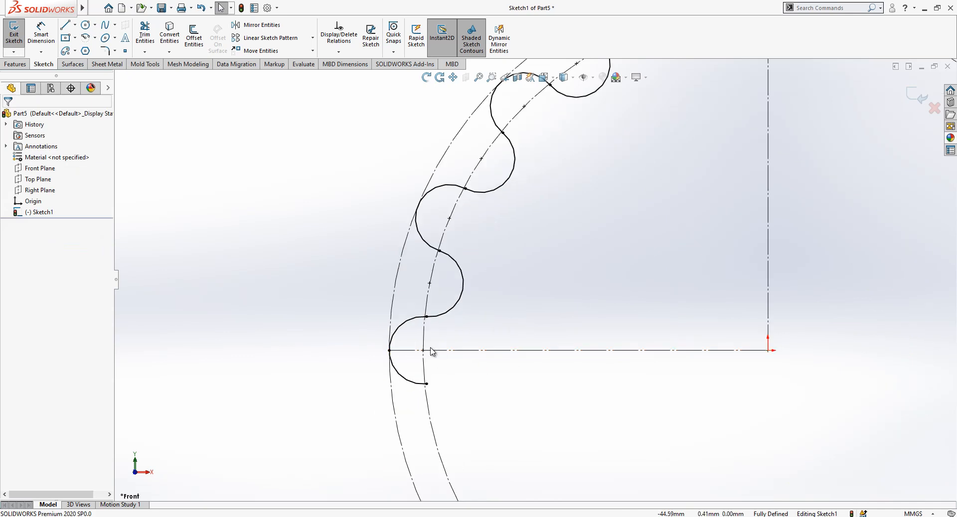
scroll(576, 351, "up", 3)
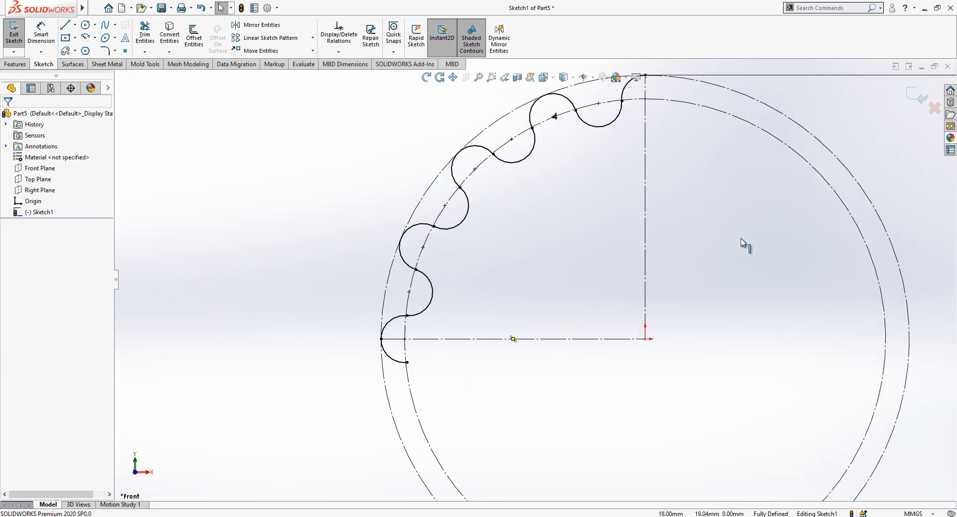
- Exit the finished sketch and start a new sketch on the Front Plane
left_click(913, 97)
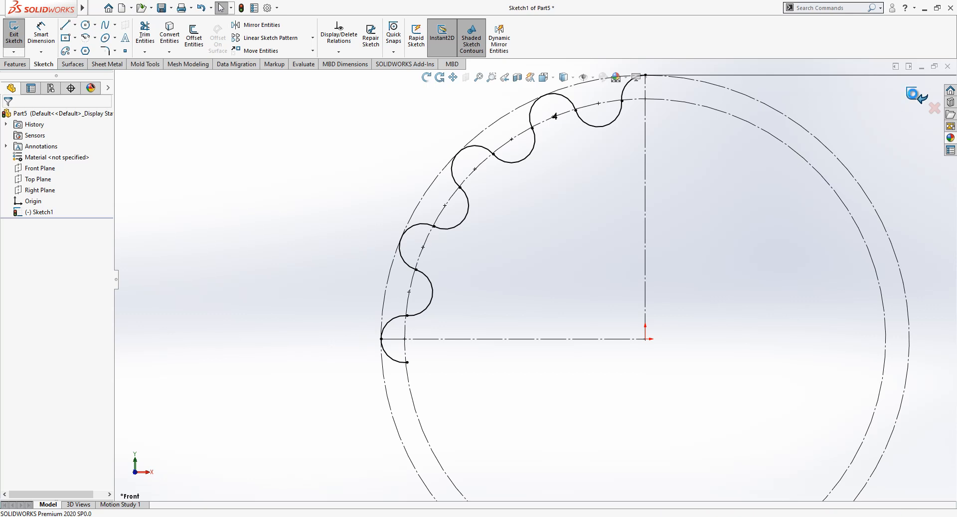
left_click(825, 224)
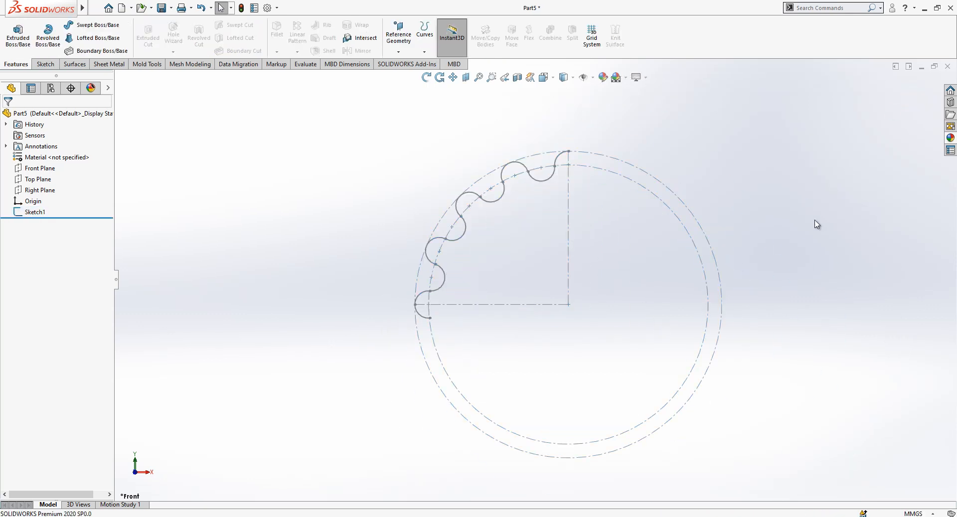
scroll(756, 236, "down", 1)
left_click(40, 168)
left_click(88, 153)
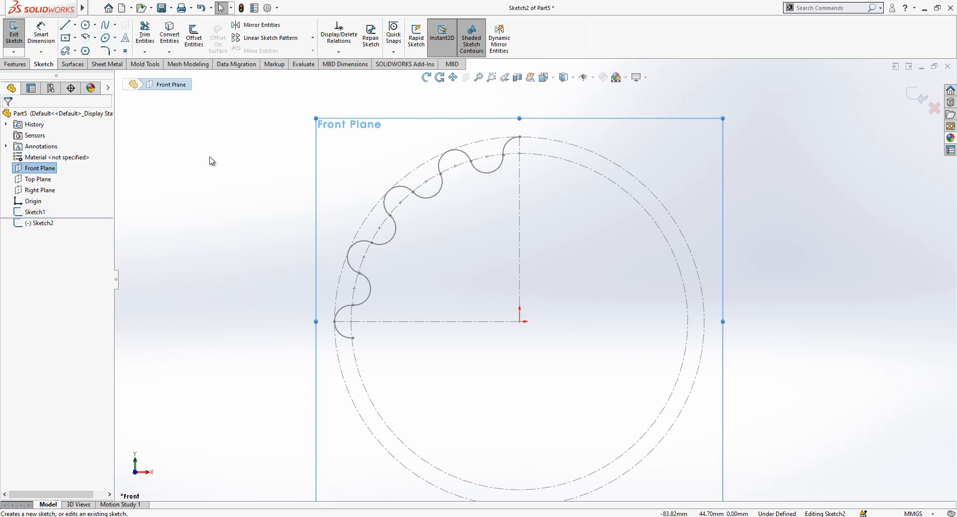
- Convert the geometry of Sketch1 into the new sketch and hide Sketch1
left_click(30, 212)
left_click(170, 35)
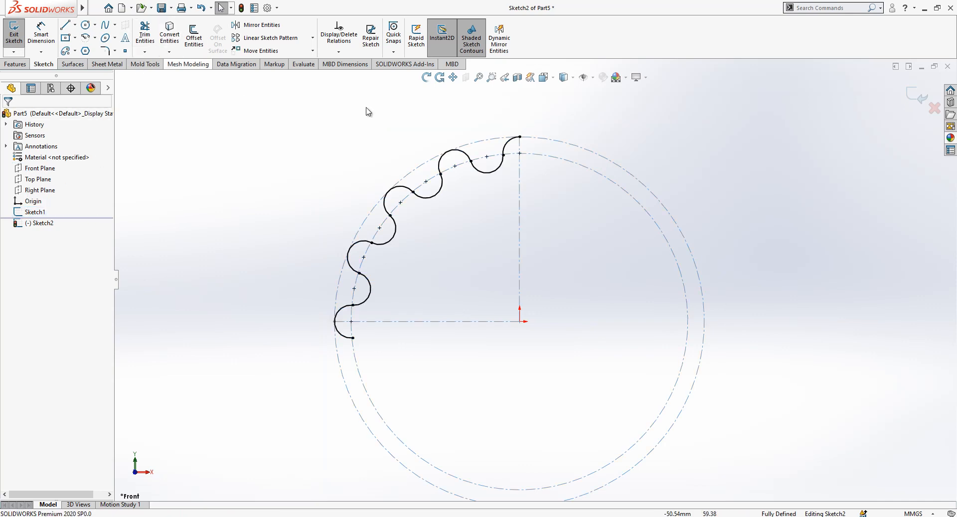
right_click(31, 213)
left_click(39, 196)
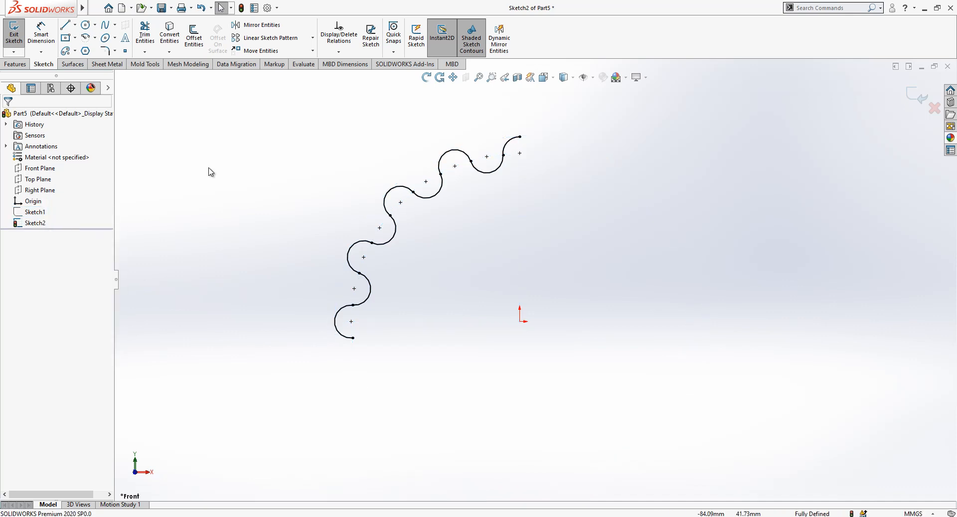
- Draw a horizontal line from the origin past the lowest arc, and trim the line's overhang and the arc portion below it
key("l")
left_click(520, 321)
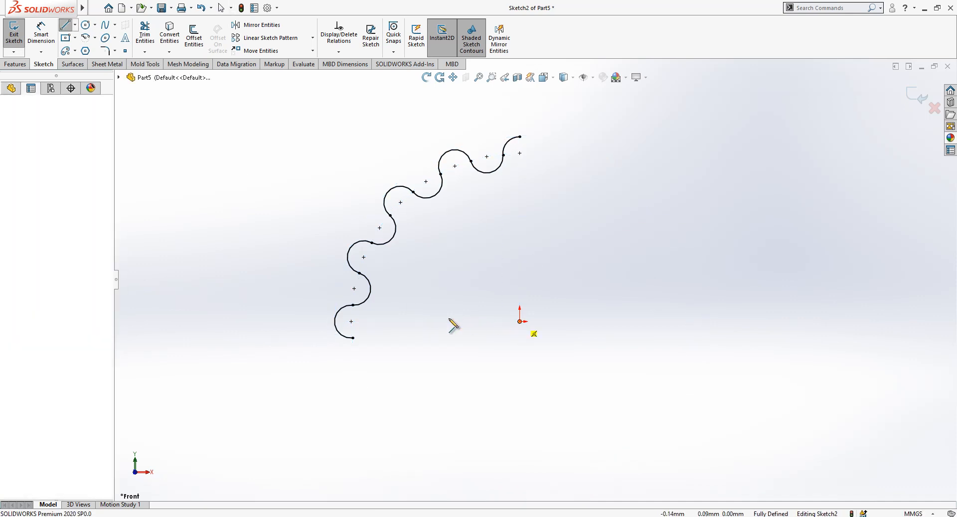
left_click(323, 322)
key("Escape")
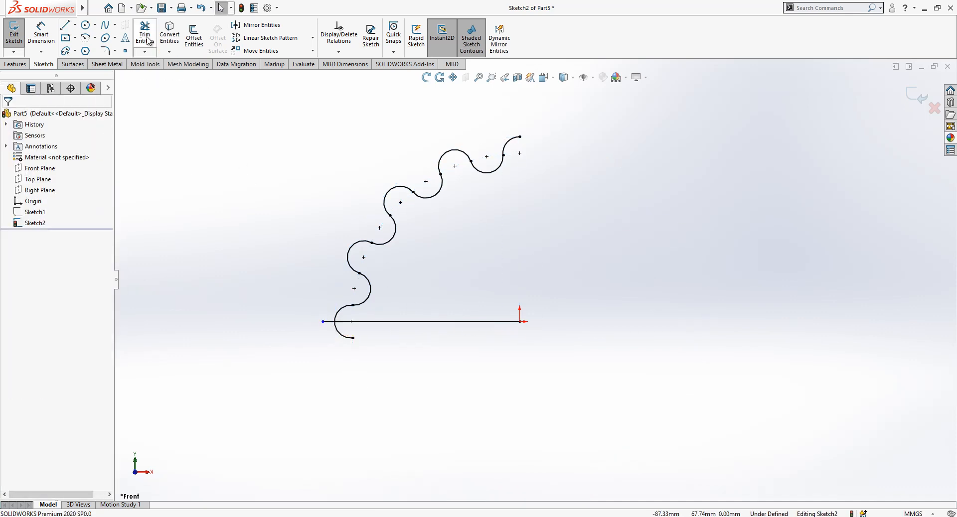
left_click(148, 41)
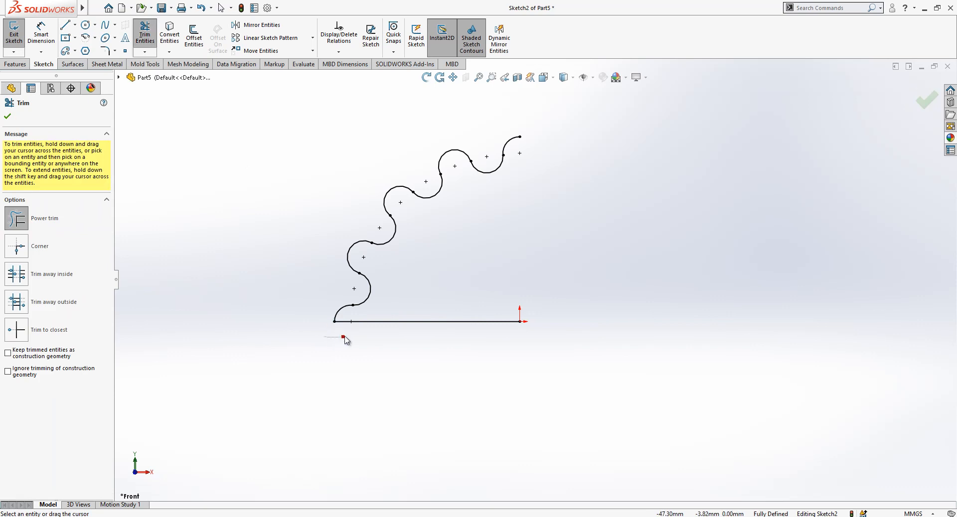
key("Escape")
- Draw a vertical line from the origin to the upper end of the wavy profile, closing the quarter outline
right_click_drag(670, 246, 578, 250)
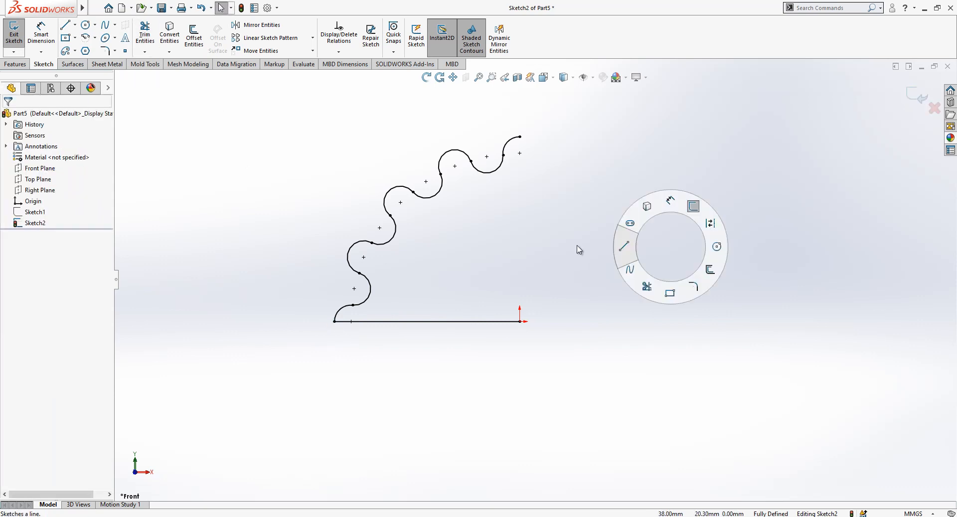
left_click(519, 321)
left_click(520, 142)
key("Escape")
left_click(520, 137)
left_click_drag(521, 142, 519, 137)
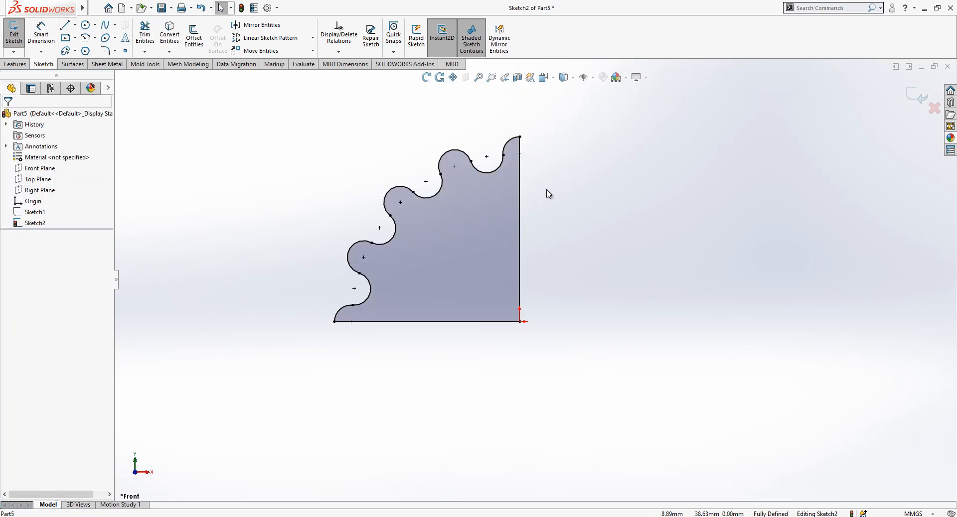
- Convert the horizontal line to construction geometry and mirror all the wavy arcs about it
left_click(417, 323)
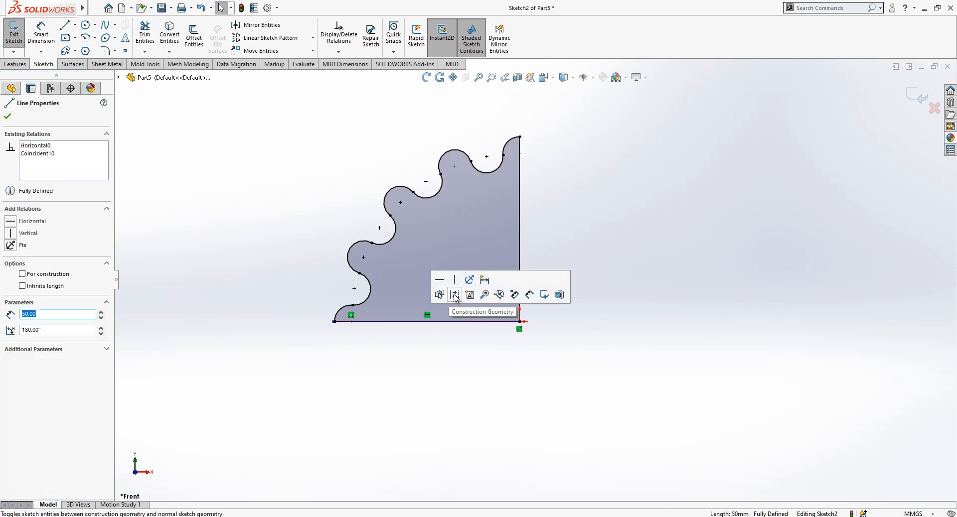
left_click(454, 294)
left_click_drag(498, 143, 310, 319)
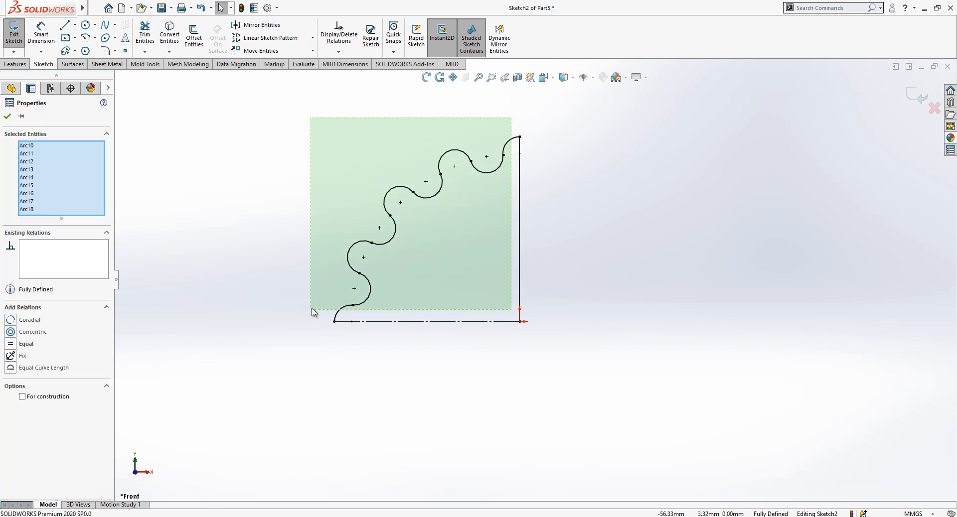
left_click(255, 32)
left_click(99, 299)
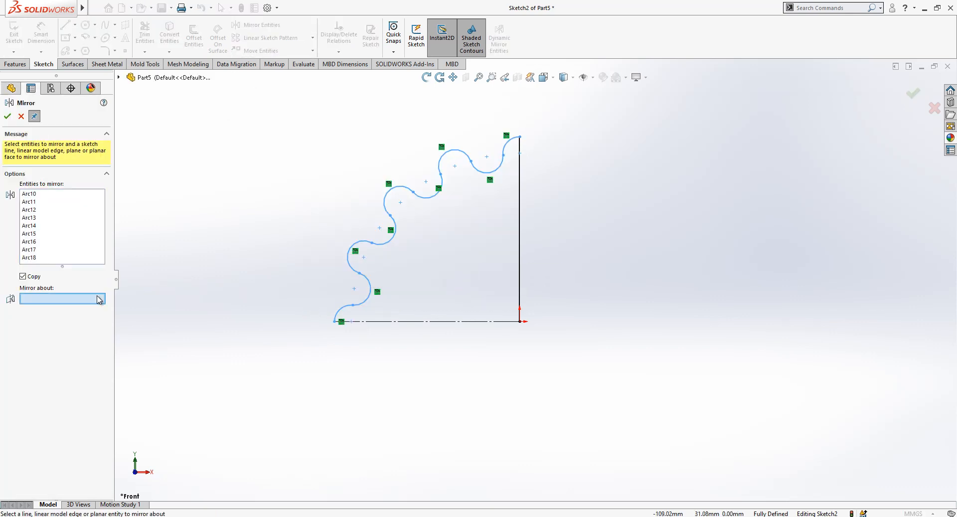
left_click(404, 329)
right_click(403, 329)
scroll(451, 330, "up", 3)
scroll(583, 388, "down", 2)
right_click_drag(668, 310, 464, 280)
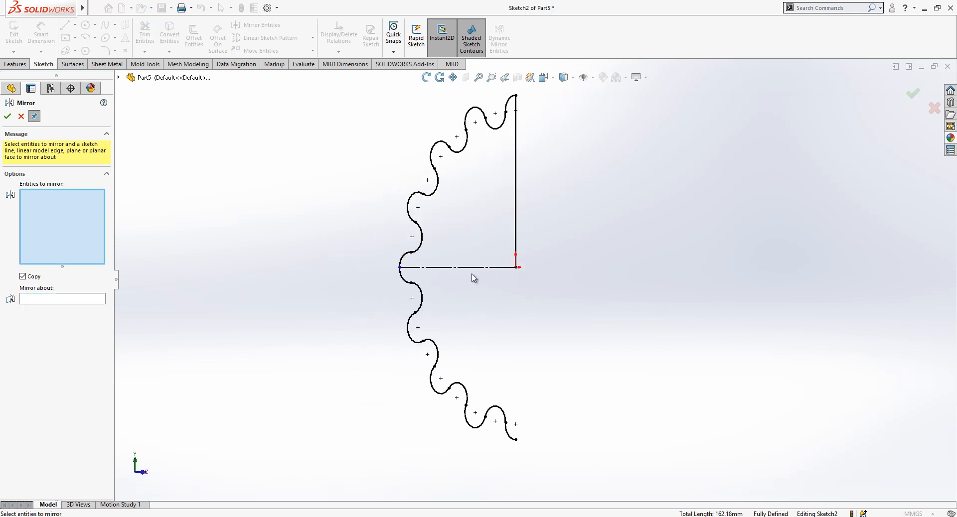
key("Escape")
- Mirror the vertical line about the horizontal construction line and exit the sketch
scroll(507, 286, "up", 2)
middle_click_drag(507, 286, 690, 302)
left_click(477, 228)
scroll(533, 269, "up", 1)
scroll(672, 294, "up", 1)
left_click(255, 27)
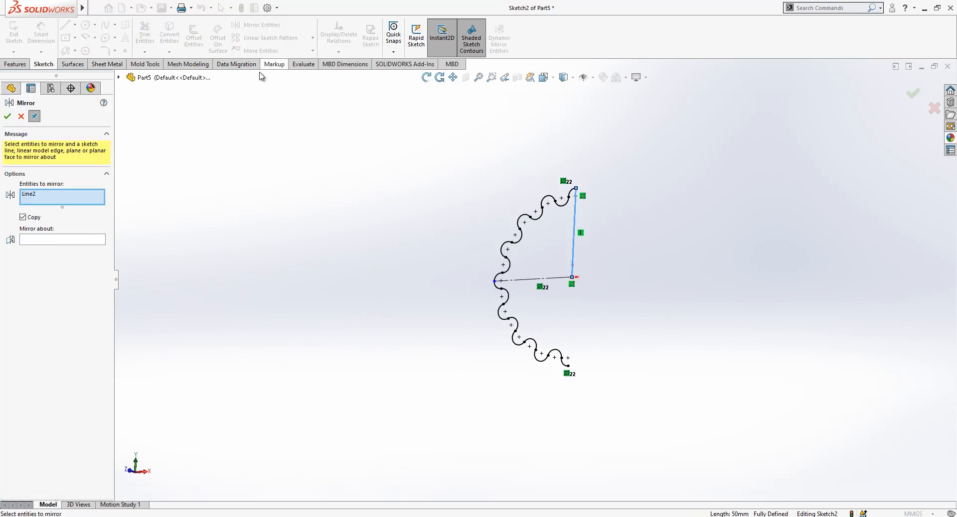
left_click(71, 240)
left_click(547, 279)
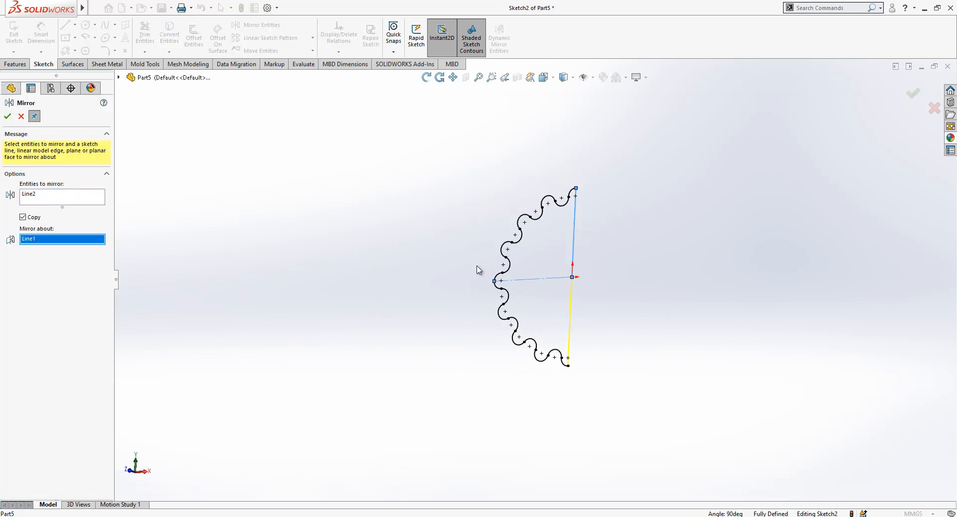
left_click(8, 116)
left_click(930, 100)
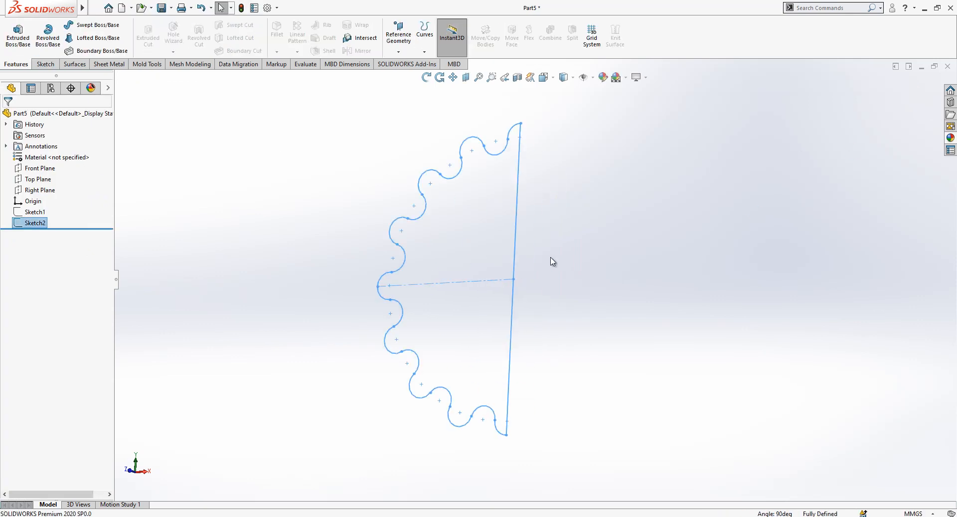
- Revolve the wavy half-disc profile about its straight vertical line, using Mid Plane and an angle of 180 degrees
left_click(48, 35)
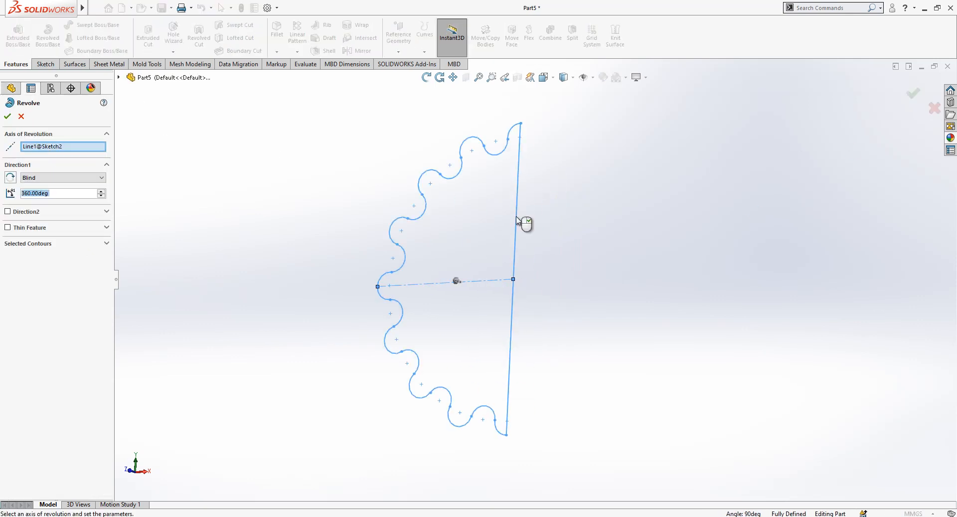
left_click(515, 217)
mouse_move(523, 222)
middle_mouse_down()
mouse_move(485, 282)
mouse_move(485, 310)
middle_mouse_up()
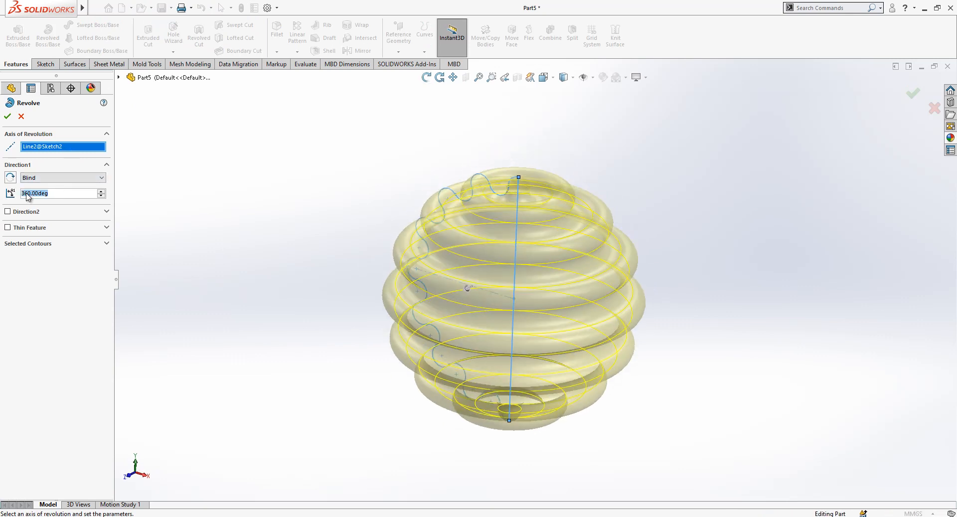
left_click(60, 178)
left_click(68, 211)
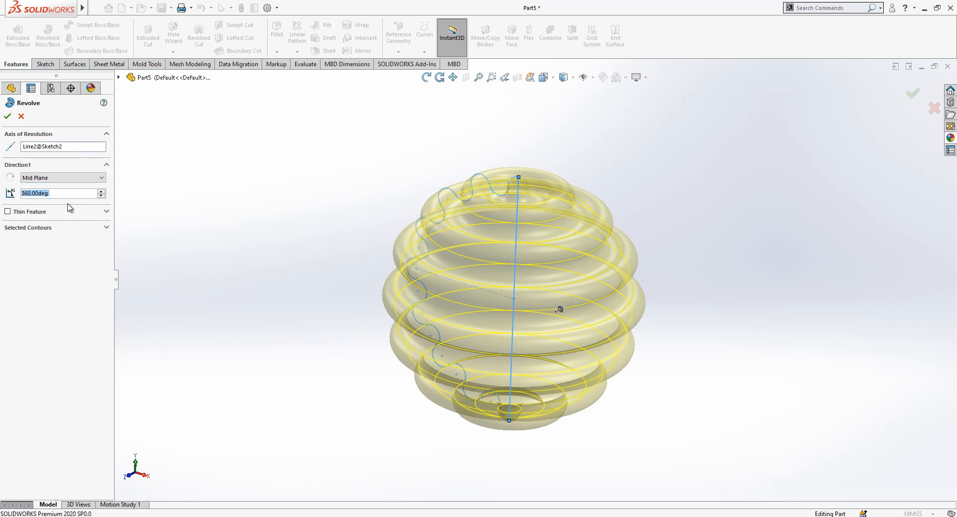
type("180")
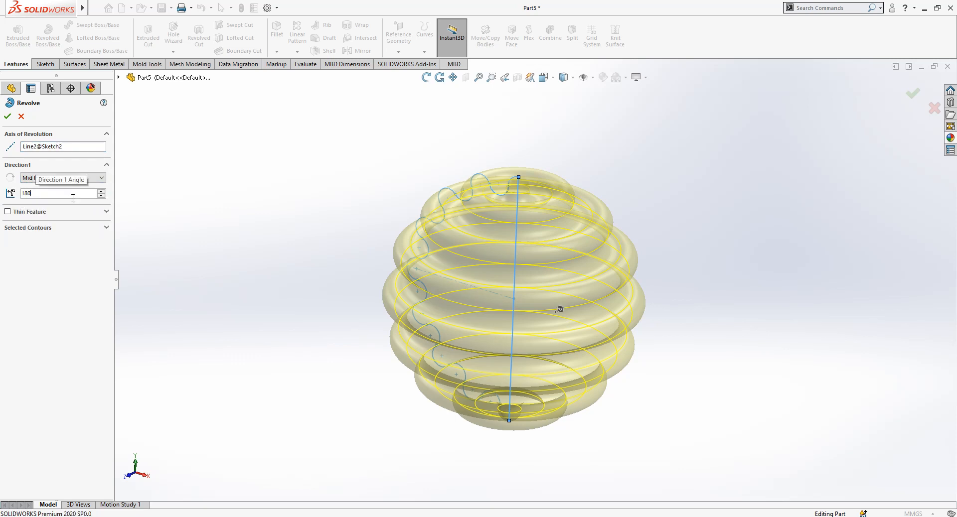
key("Return")
key("Return")
- Mirror the revolved body about the Right Plane with Merge solids turned off
scroll(466, 301, "up", 1)
middle_click_drag(465, 301, 490, 291)
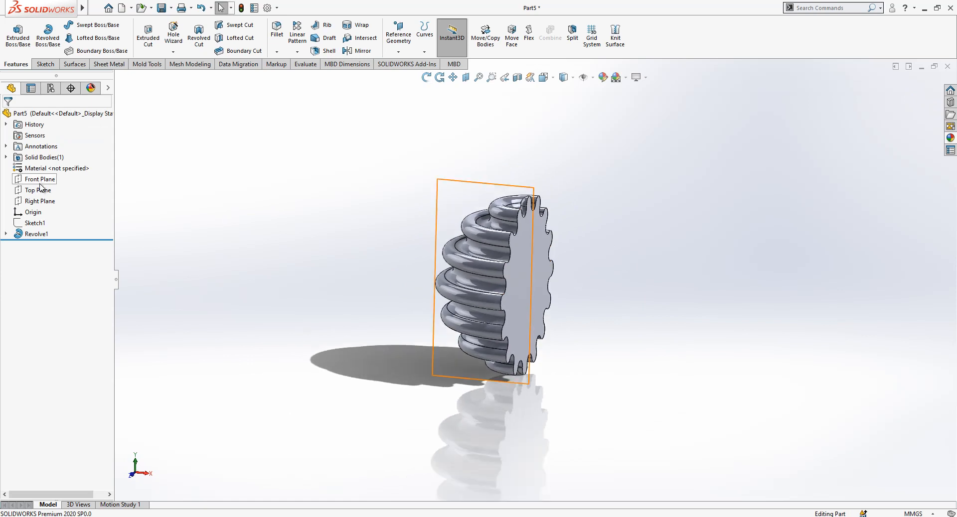
left_click(48, 202)
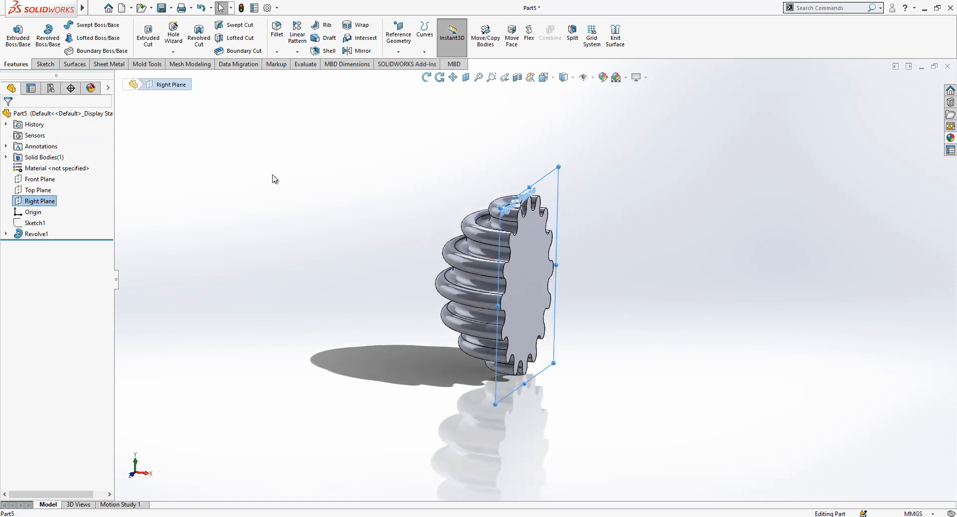
left_click(349, 51)
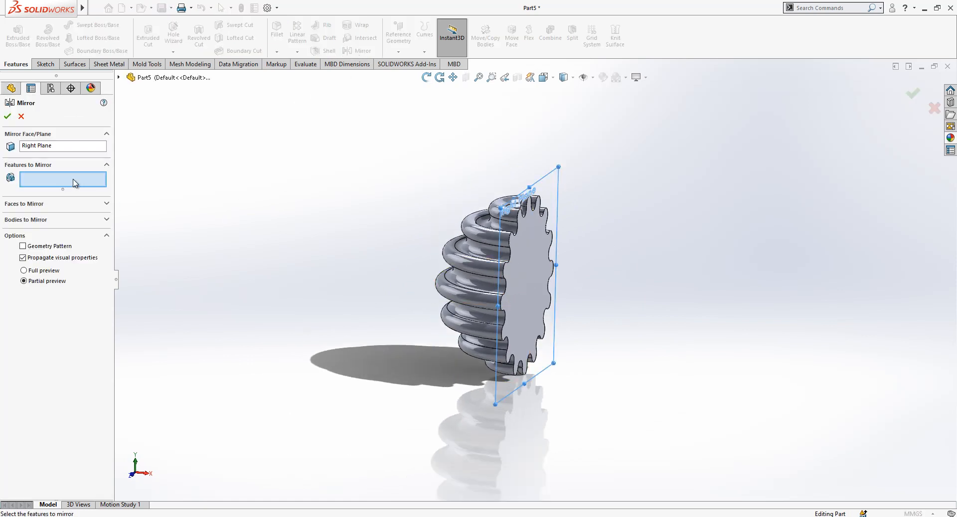
left_click(36, 222)
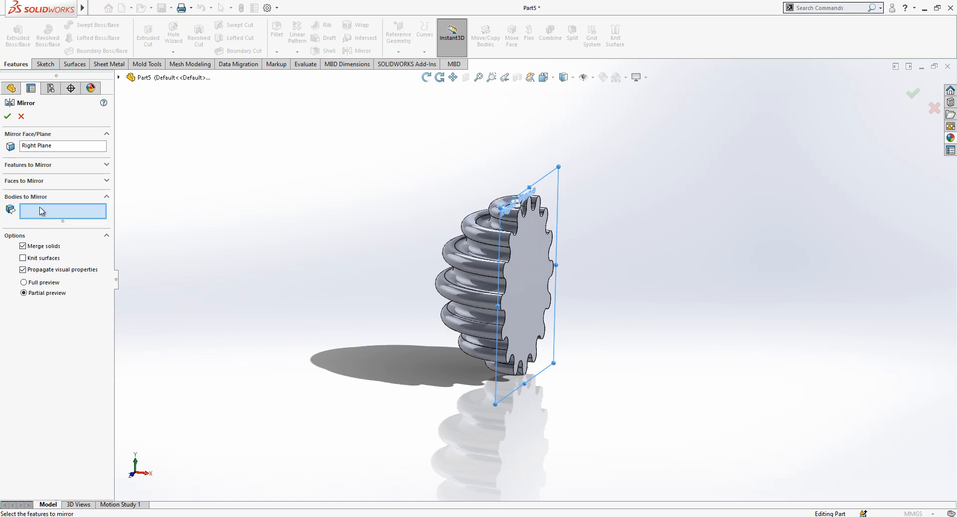
left_click(482, 238)
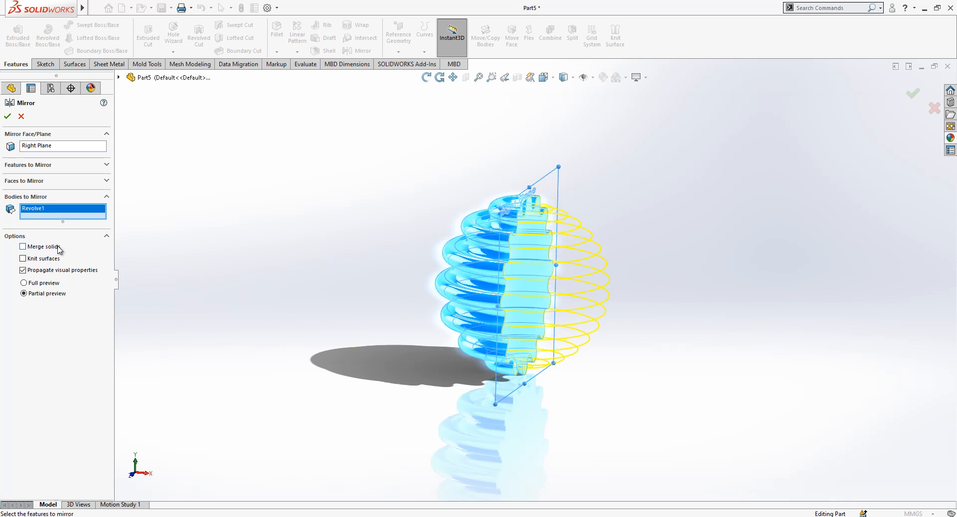
left_click(7, 116)
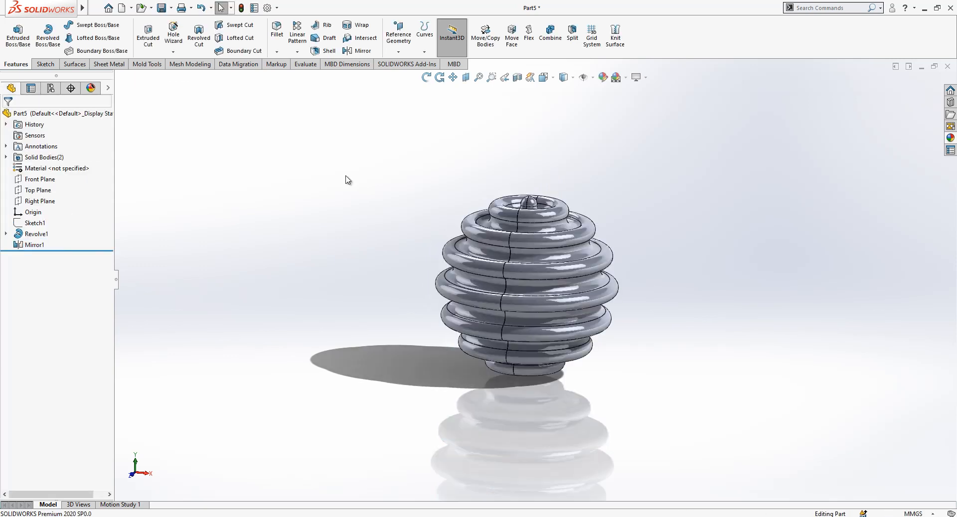
- Create a reference axis through the origin, perpendicular to the Right Plane
left_click(39, 201, "ctrl")
left_click(398, 35)
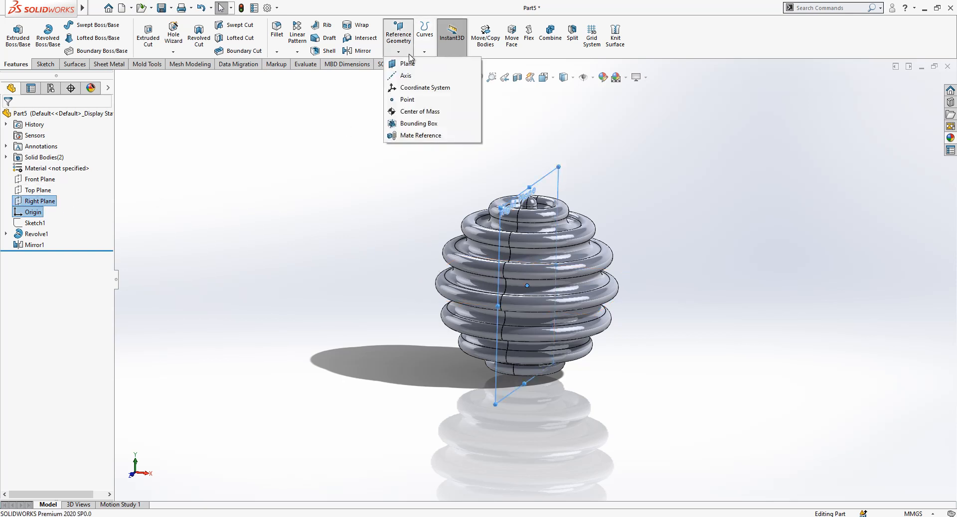
left_click(410, 75)
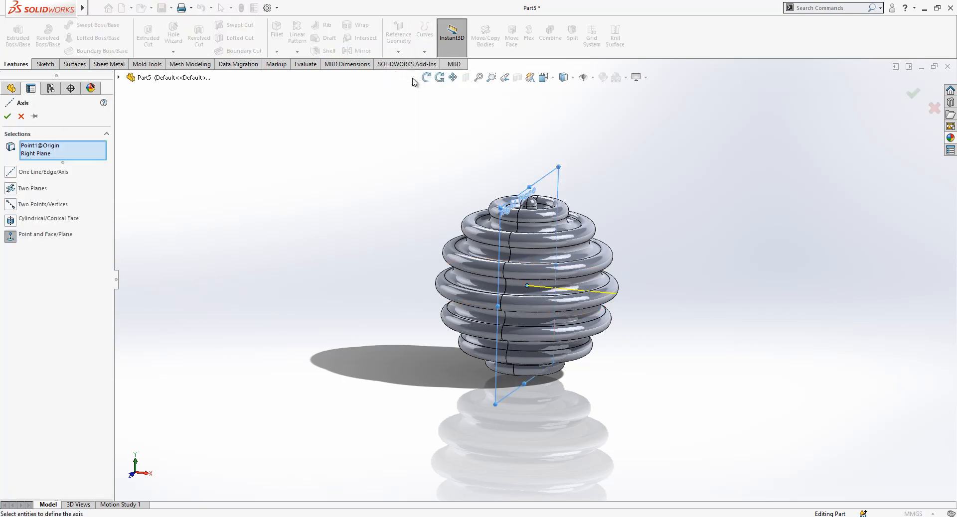
left_click(7, 116)
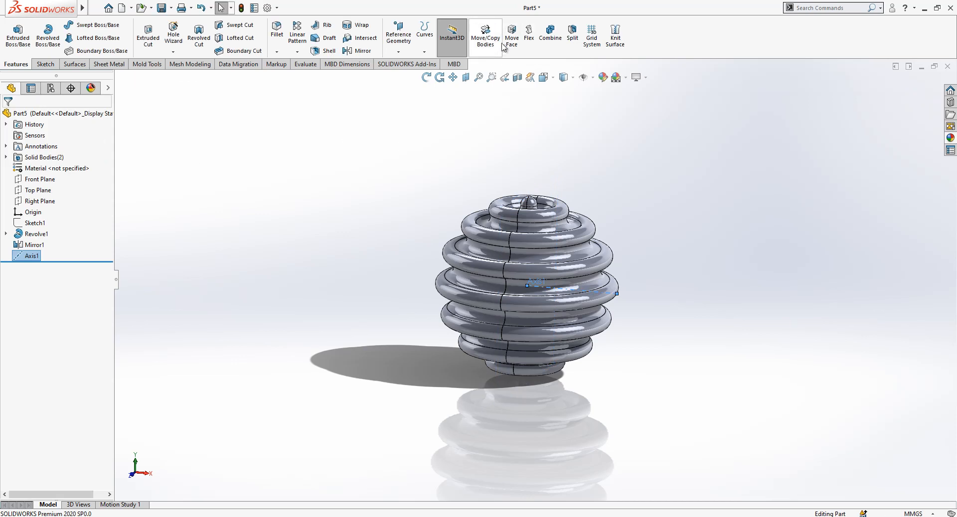
- Rotate the mirrored half body 90 degrees about the new reference axis with Move/Copy Bodies, without making a copy
left_click(485, 36)
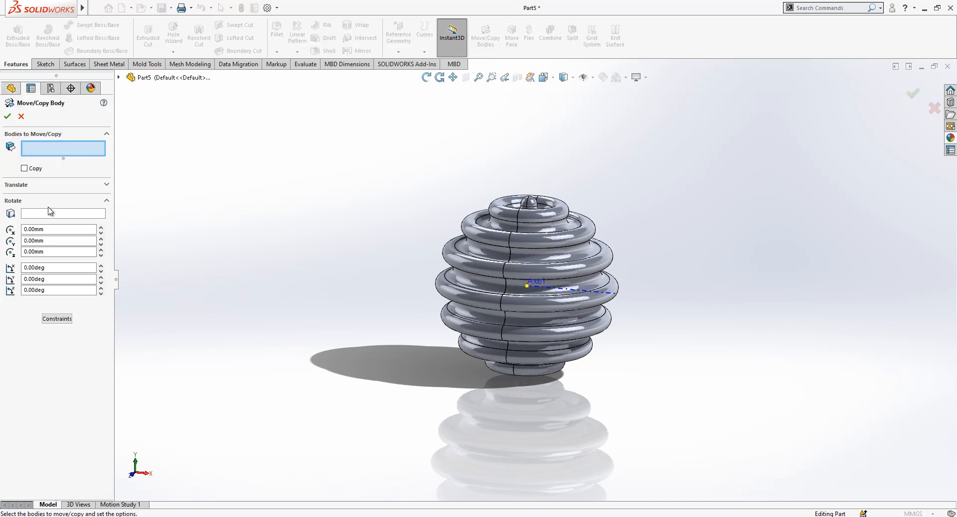
left_click(52, 214)
left_click(601, 292)
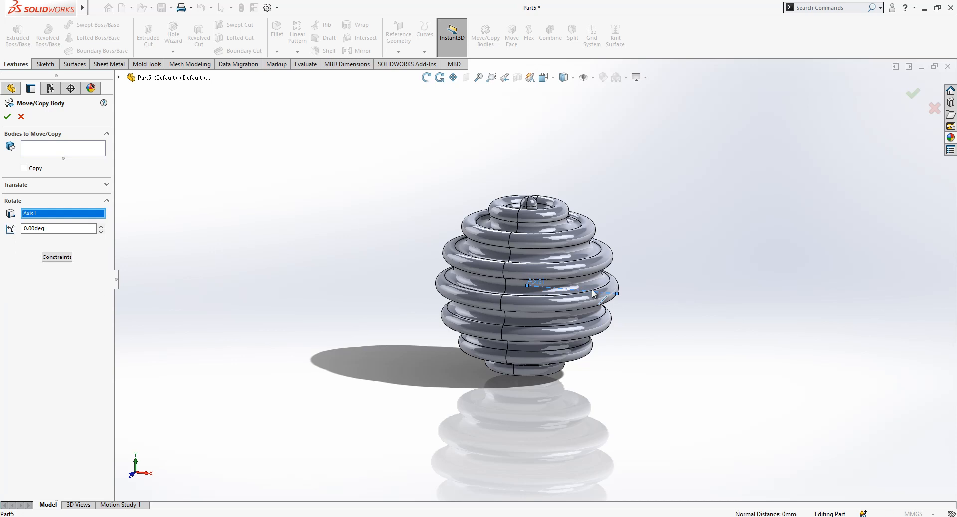
left_click(44, 152)
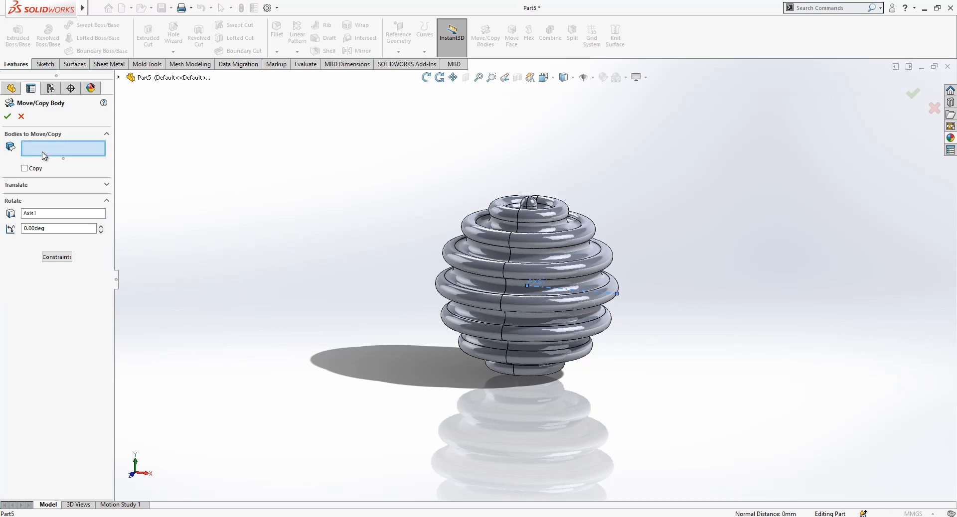
left_click(575, 234)
left_click_drag(52, 229, 2, 225)
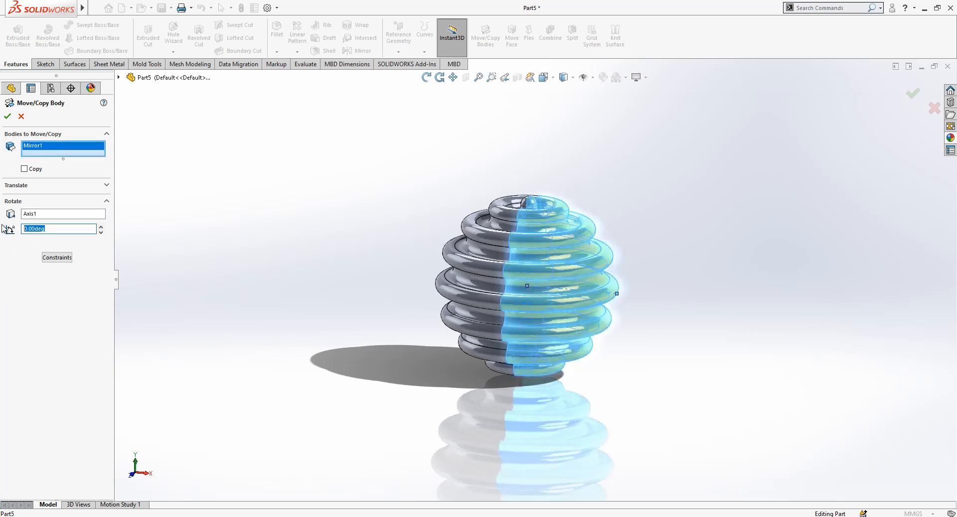
type("90")
key("Return")
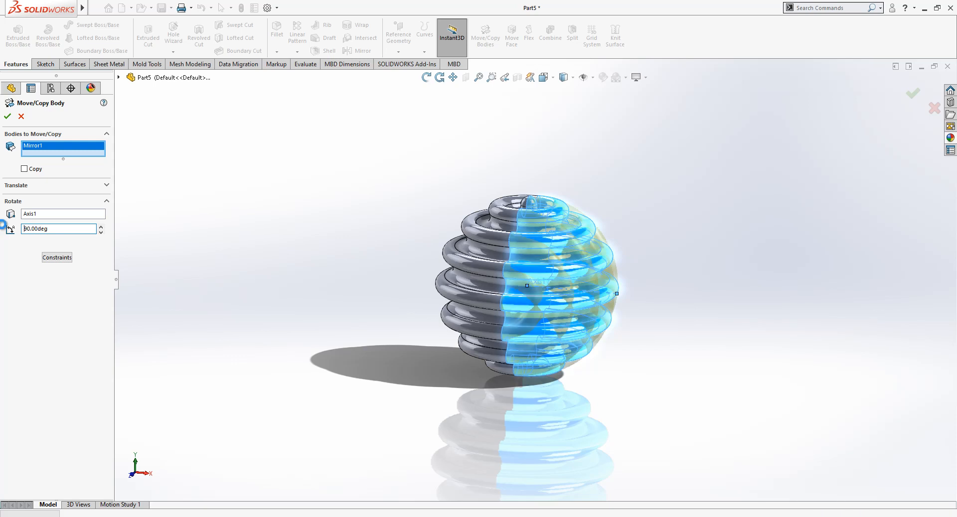
left_click(374, 214)
- Hide the reference axis running through the ball
scroll(609, 267, "down", 2)
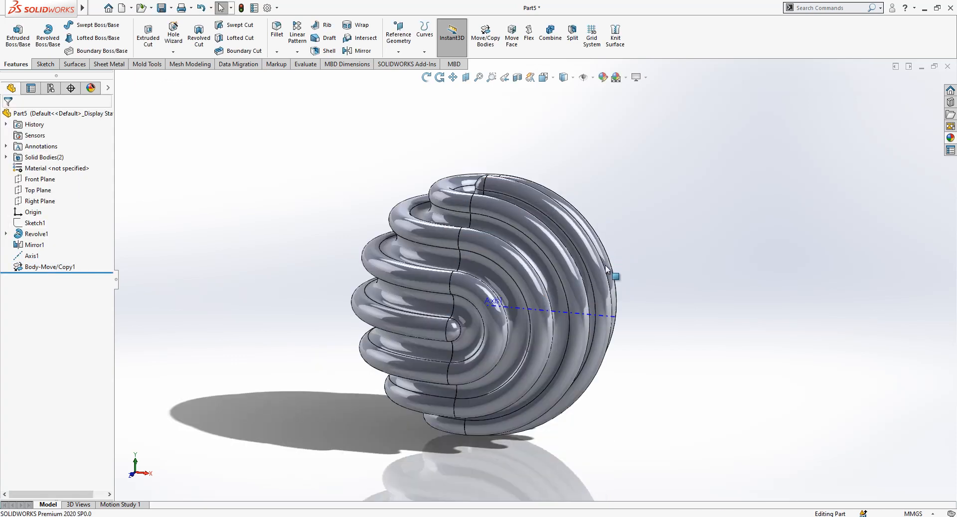
left_click(570, 318)
middle_click_drag(598, 289, 474, 314)
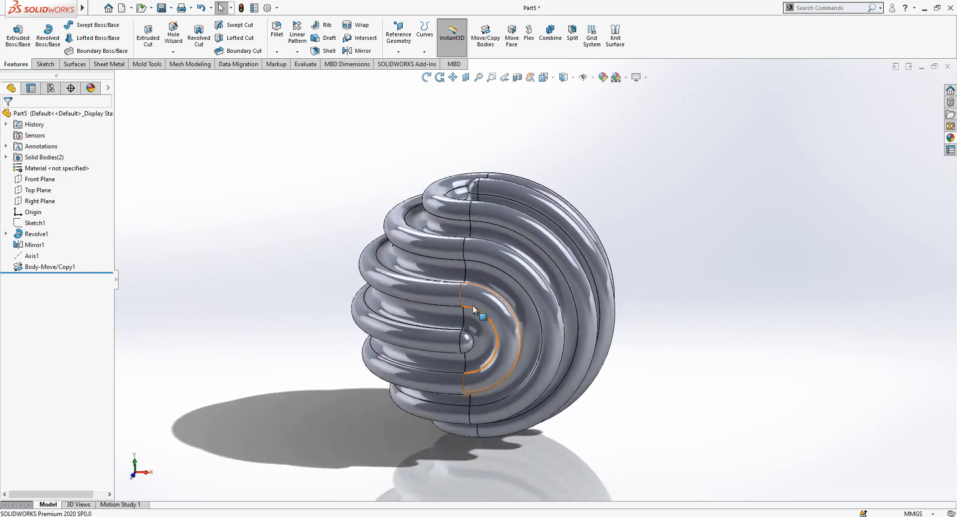
- Examine how the ribs of the two half bodies meet along the seam of the ball
scroll(475, 314, "up", 2)
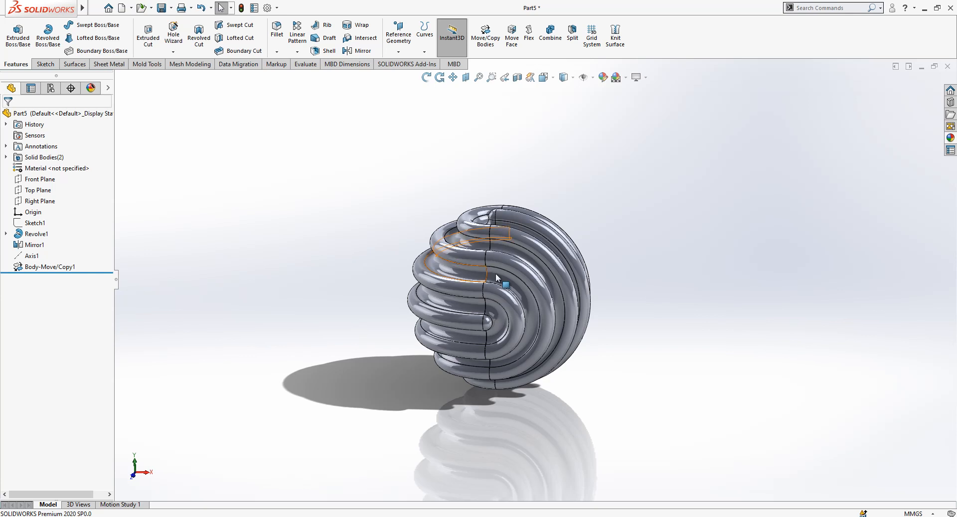
scroll(493, 274, "down", 2)
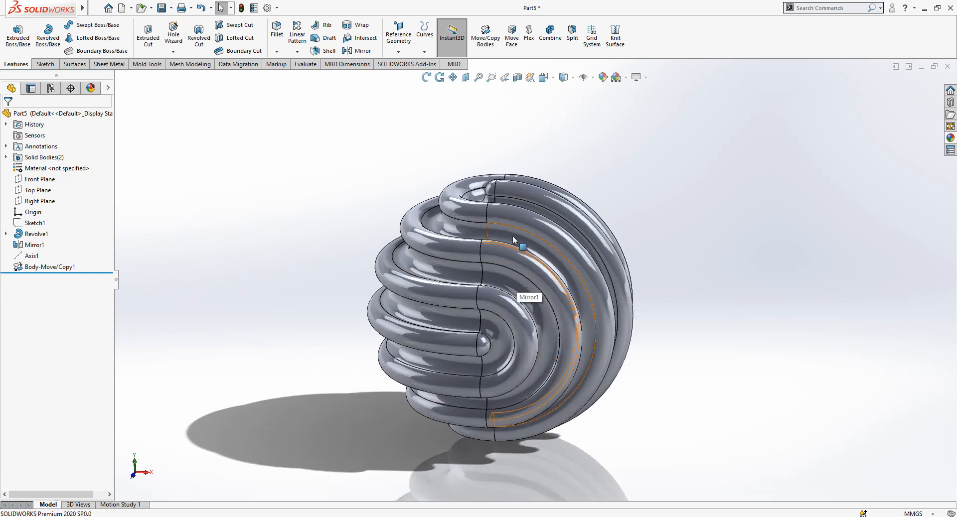
mouse_move(518, 241)
middle_mouse_down()
mouse_move(547, 251)
mouse_move(524, 250)
middle_mouse_up()
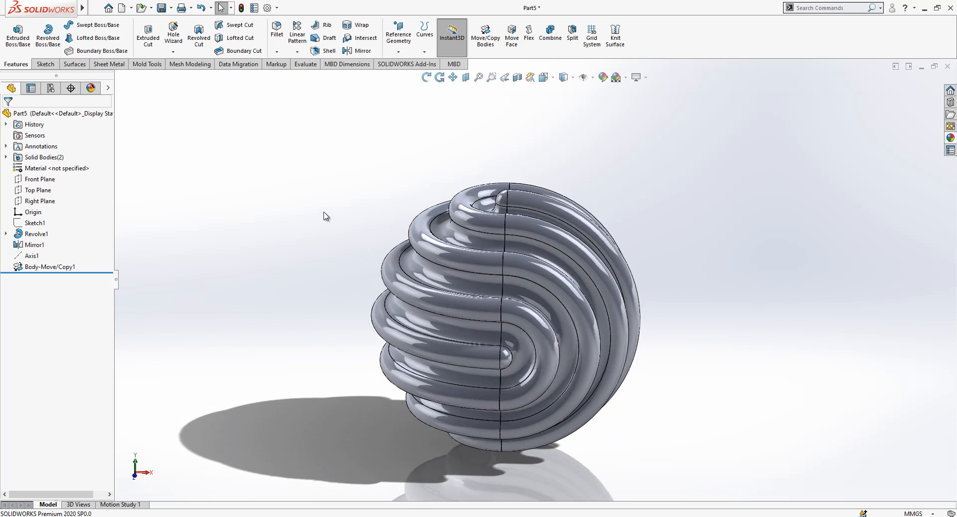
scroll(349, 234, "up", 1)
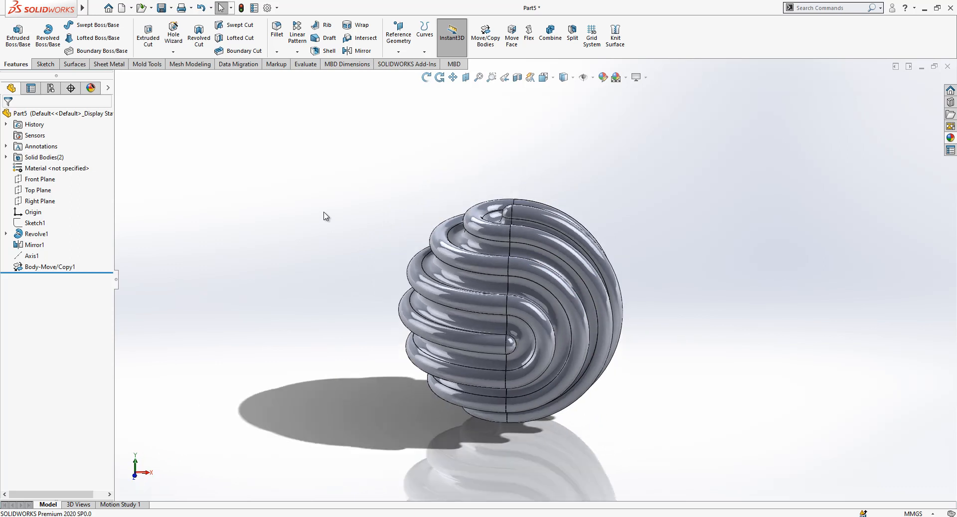
scroll(557, 386, "down", 1)
middle_click_drag(557, 387, 538, 393)
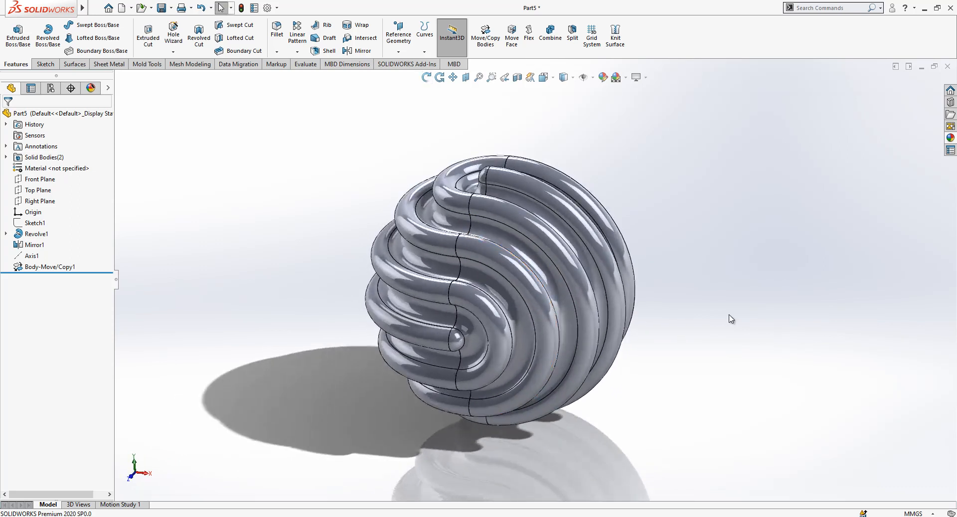